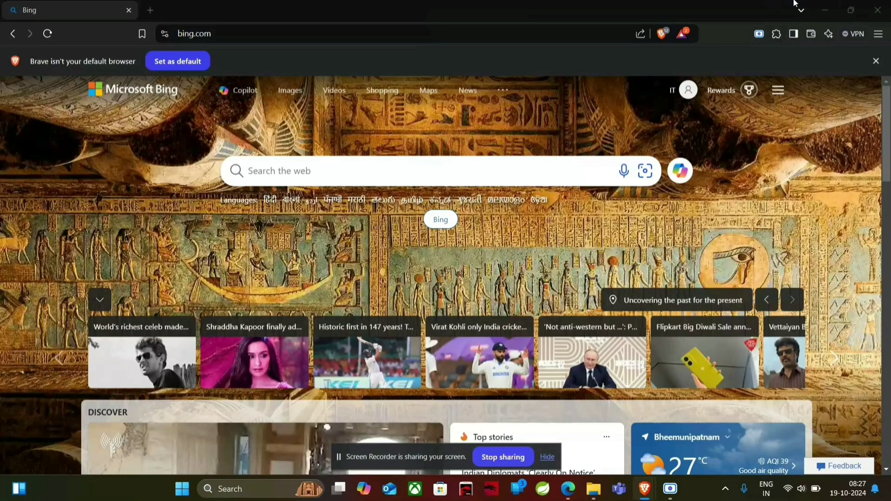
- Minimize the Brave window so Edge's Bing results for 'metabase jar file' are visible
left_click(821, 5)
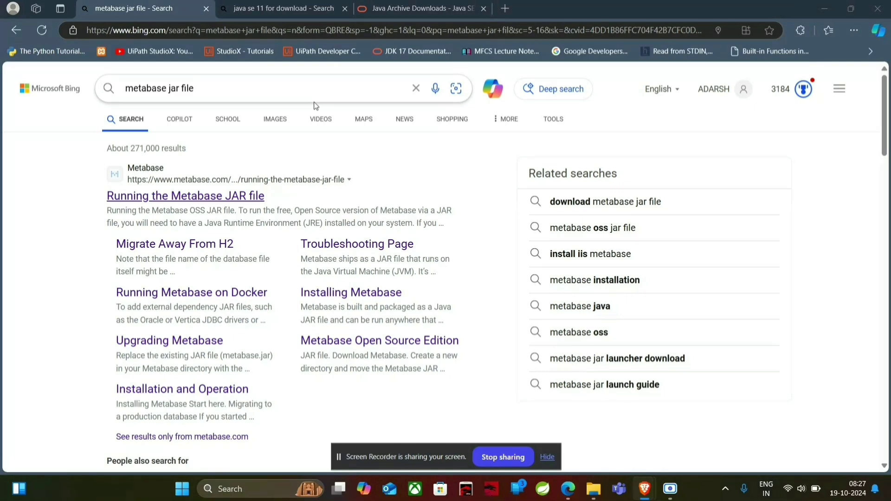
- Rerun the 'metabase jar file' search and open the Metabase JAR guide at its Quick start section
left_click(263, 97)
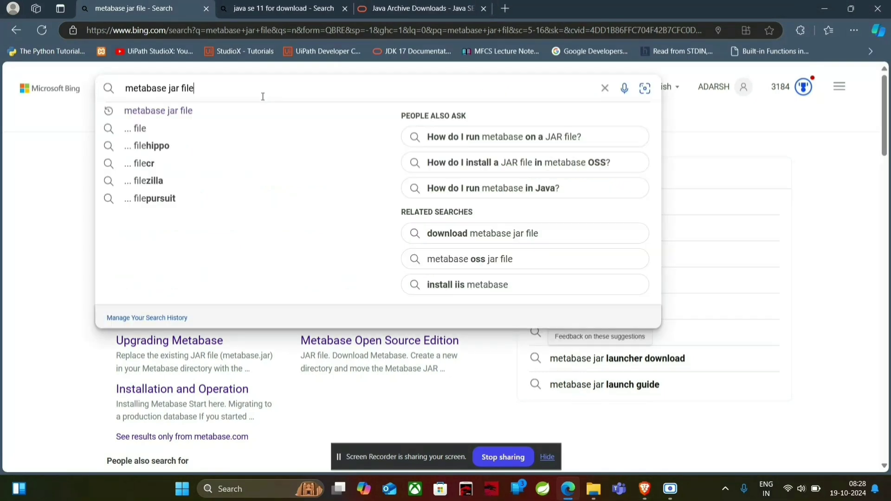
left_click(109, 88)
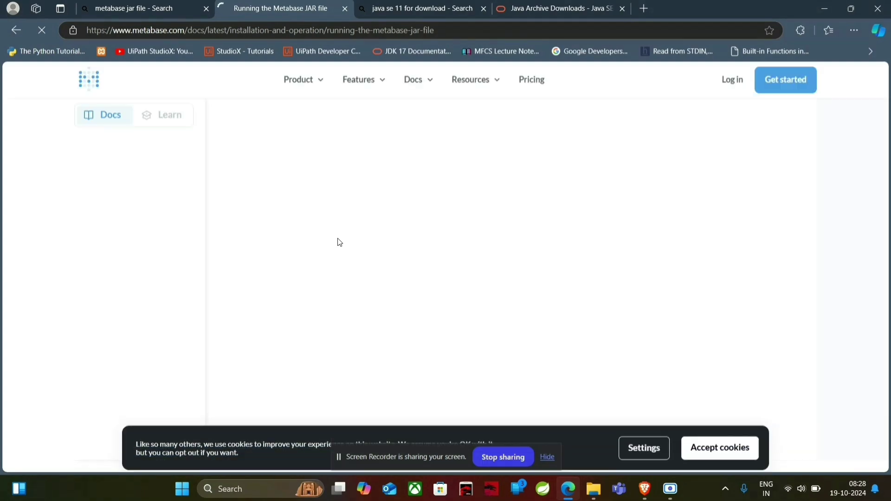
scroll(460, 251, "down", 5)
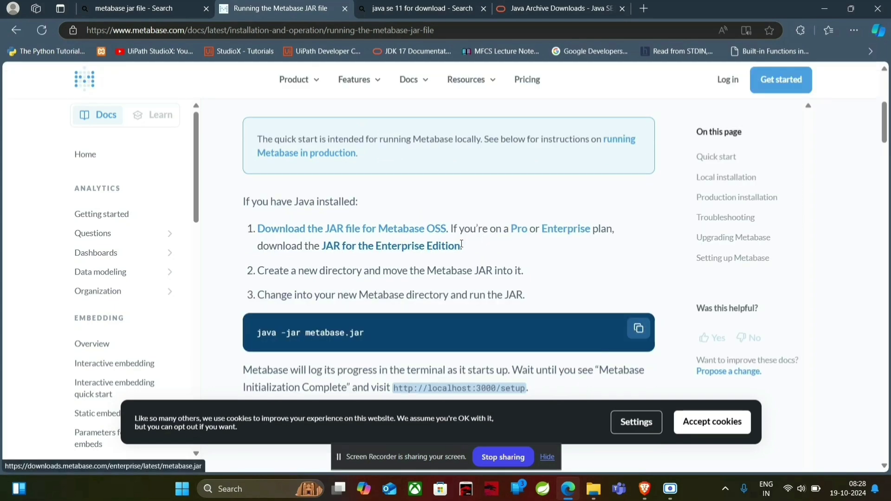
- Start downloading the open-source metabase.jar, then pause it from the downloads list
left_click(438, 228)
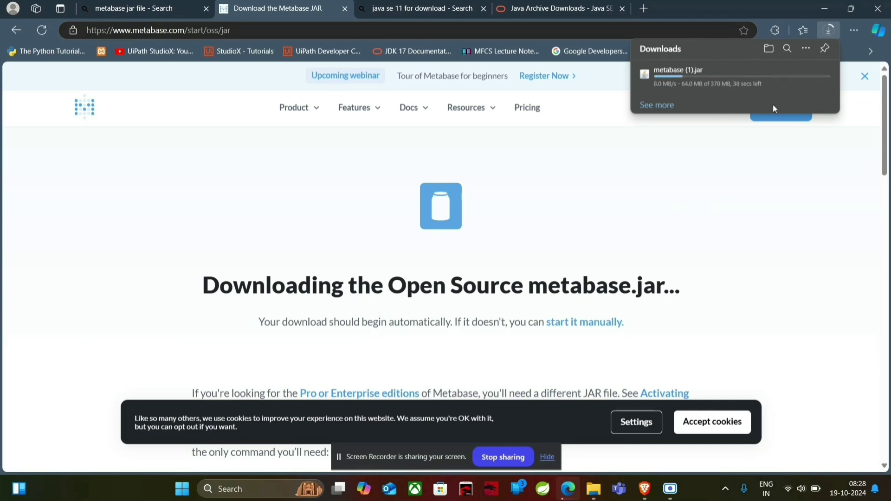
mouse_move(788, 86)
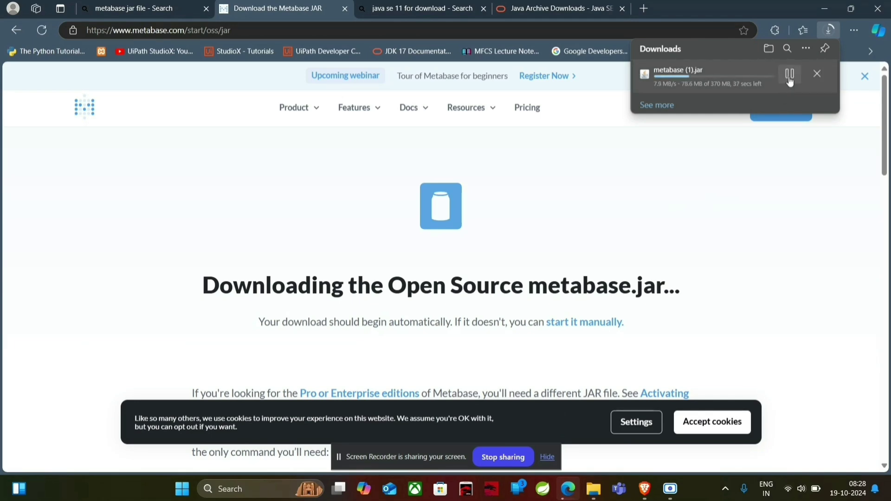
left_click(790, 74)
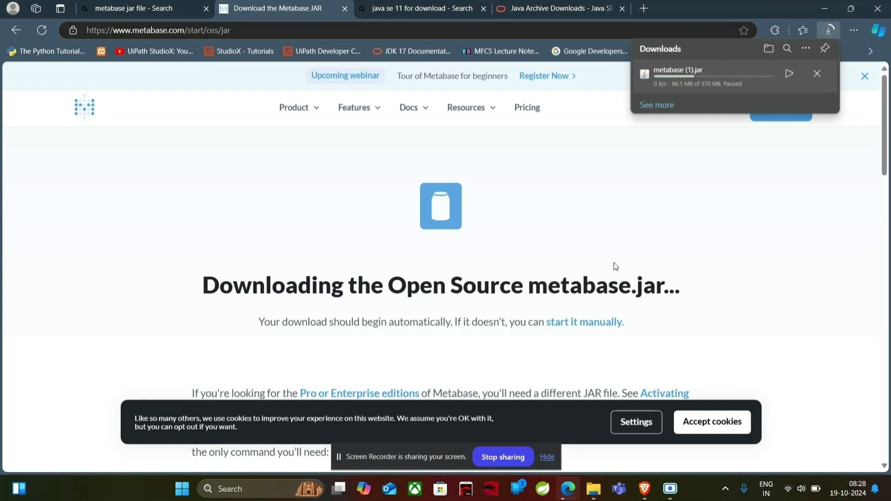
mouse_move(592, 487)
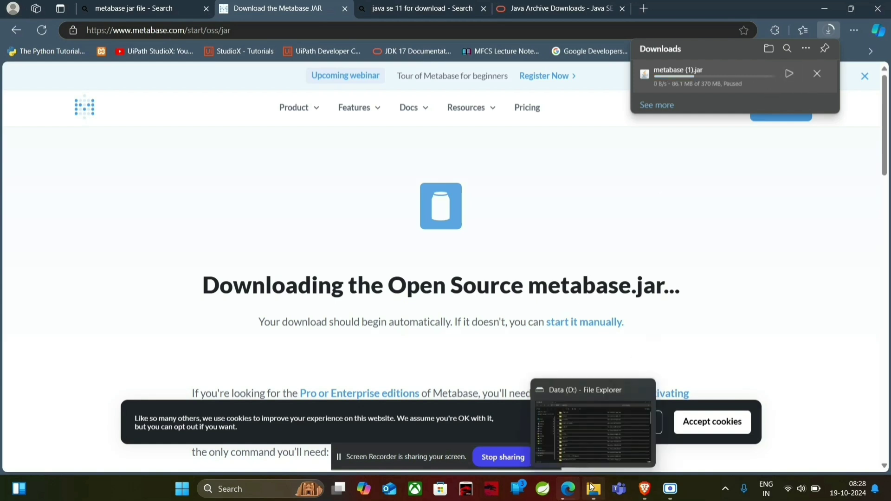
left_click(541, 231)
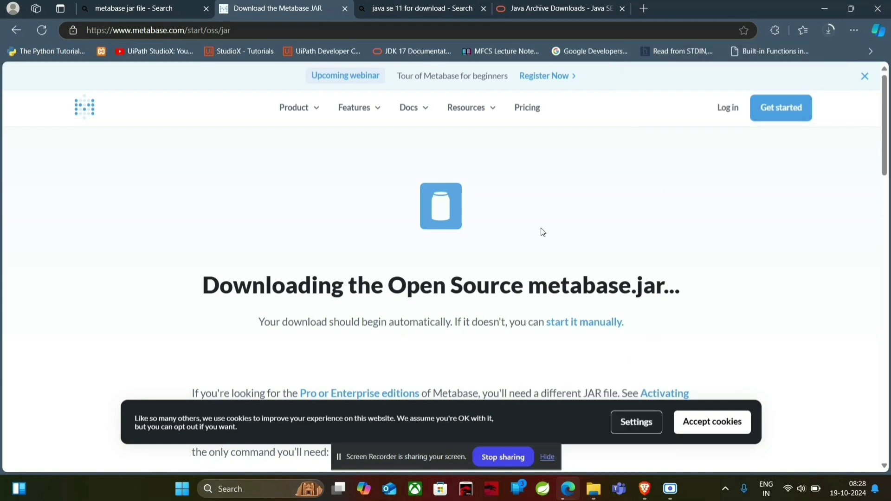
- Check the guide's '1. Install Java JRE' recommendation of JRE version 11, then view the java se 11 results
left_click(438, 9)
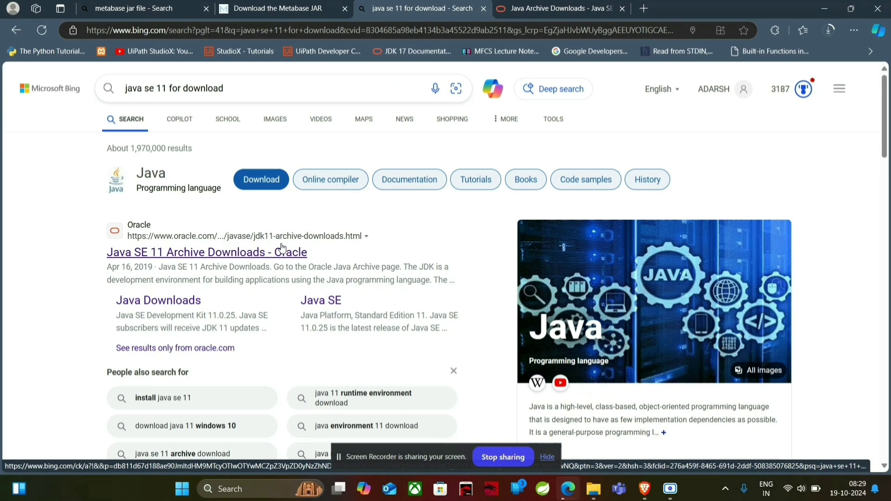
left_click(287, 4)
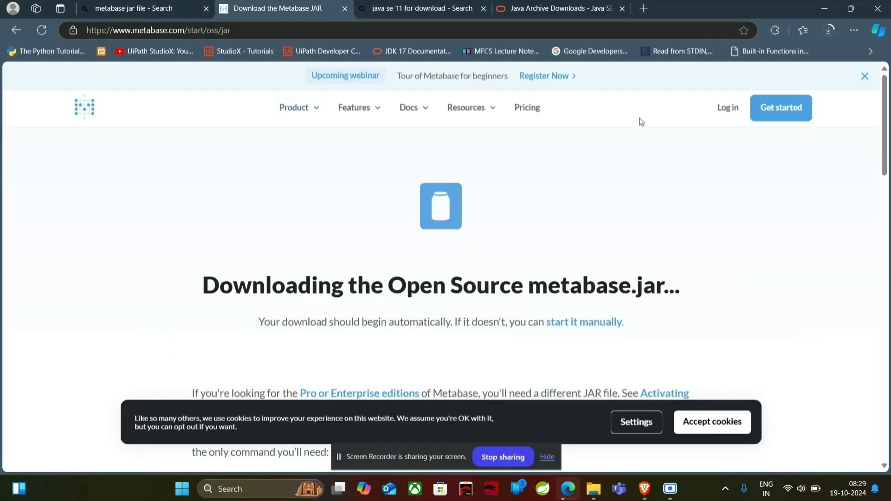
key("alt+Left")
scroll(586, 249, "down", 3)
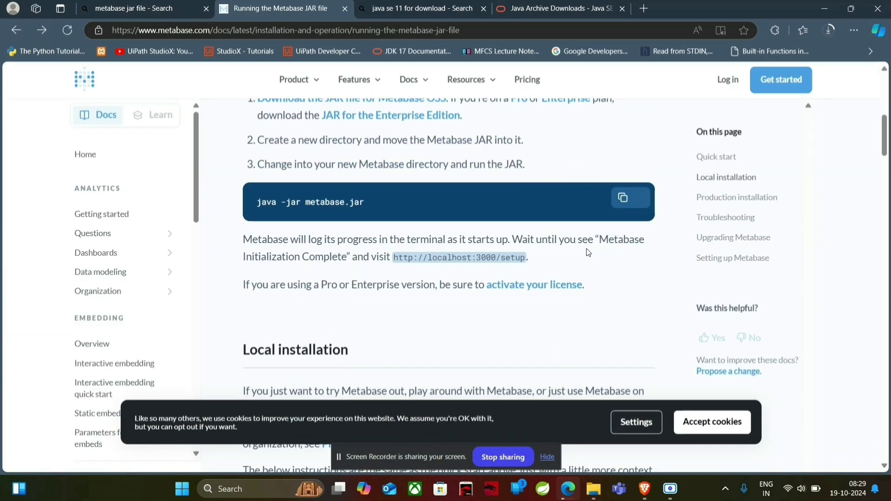
scroll(588, 252, "down", 5)
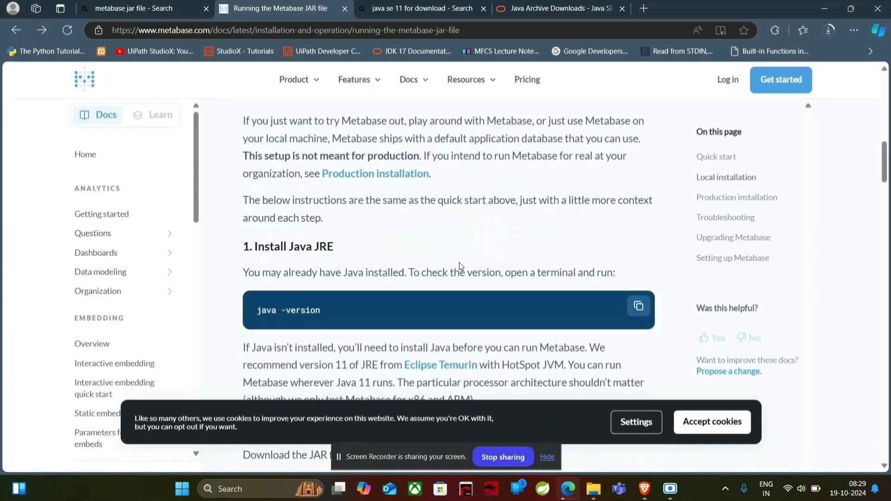
scroll(461, 266, "down", 1)
left_click_drag(310, 304, 378, 303)
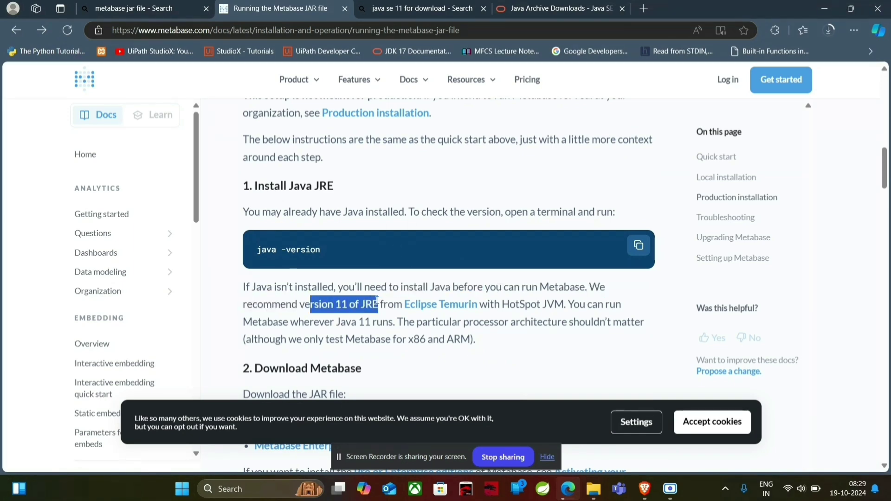
left_click(378, 303)
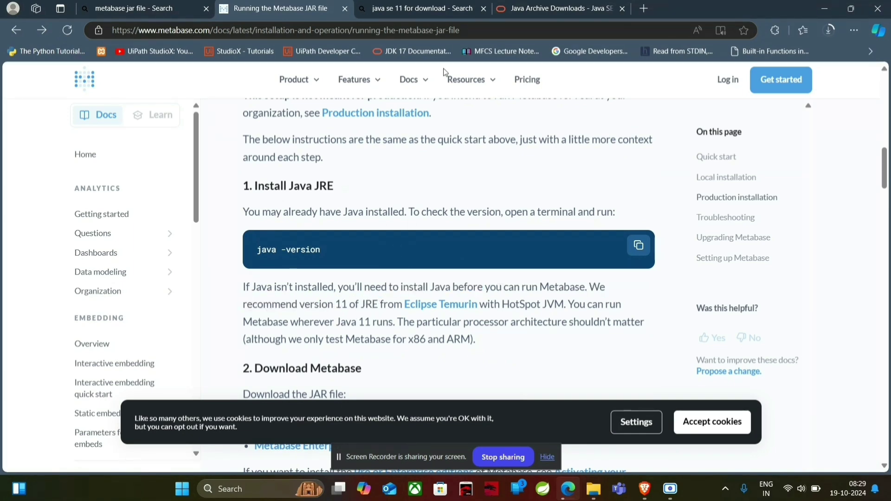
left_click(452, 7)
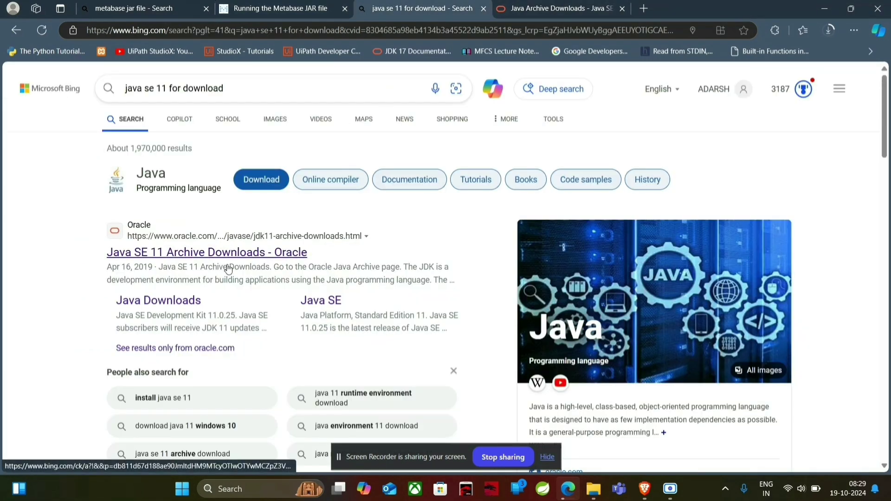
- Try downloading jdk-11.0.24_windows-x64_bin.exe from Oracle's archive, accepting the license, then close the required sign-in page
left_click(555, 9)
scroll(485, 244, "down", 10)
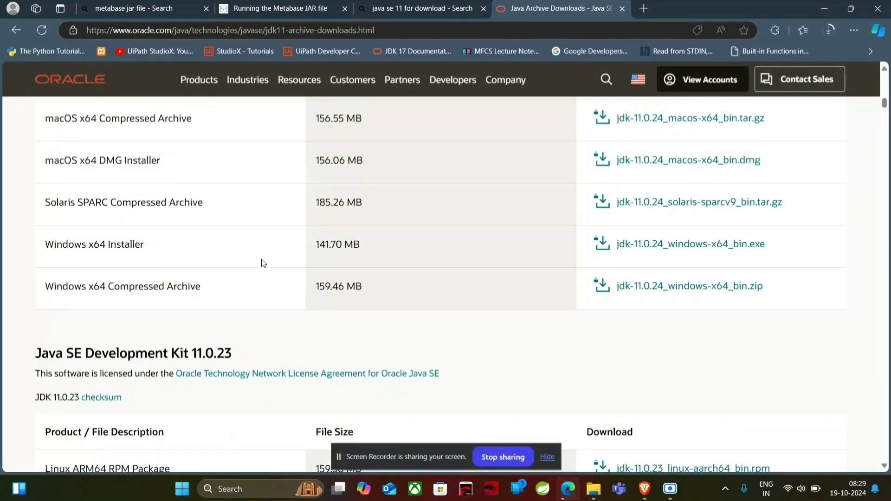
left_click_drag(36, 243, 190, 248)
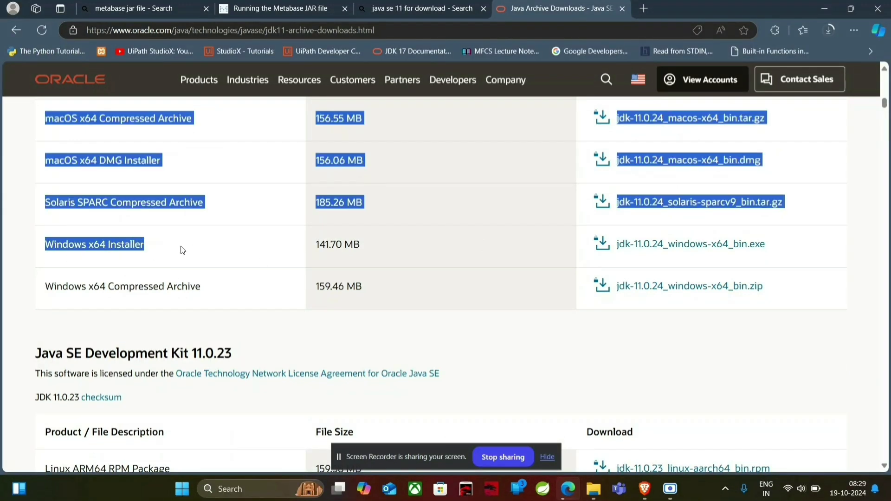
left_click(357, 254)
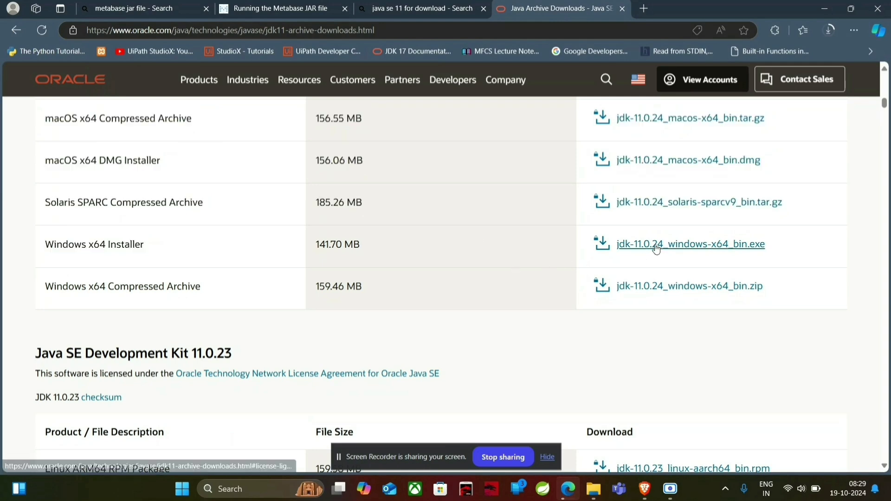
left_click(695, 244)
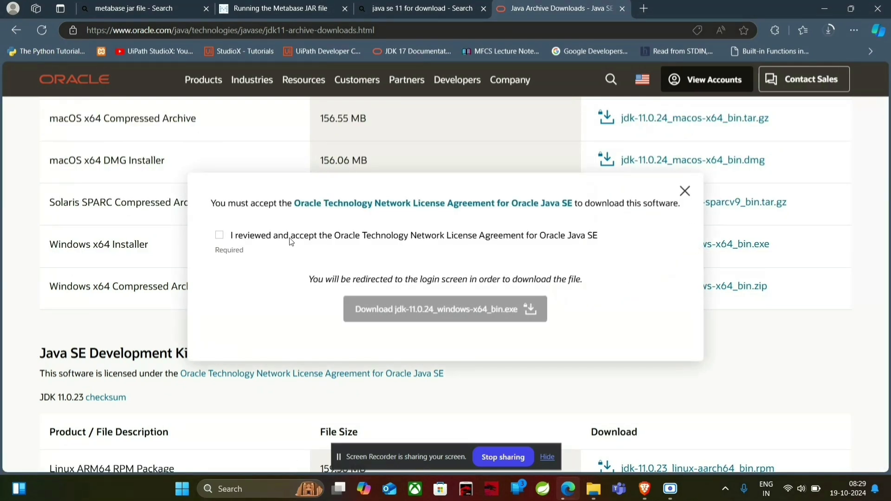
left_click(219, 236)
left_click(408, 311)
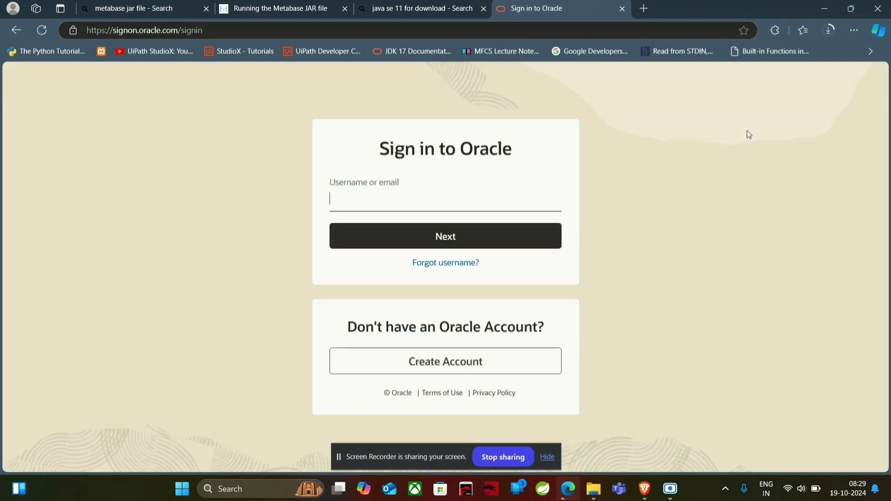
left_click(620, 9)
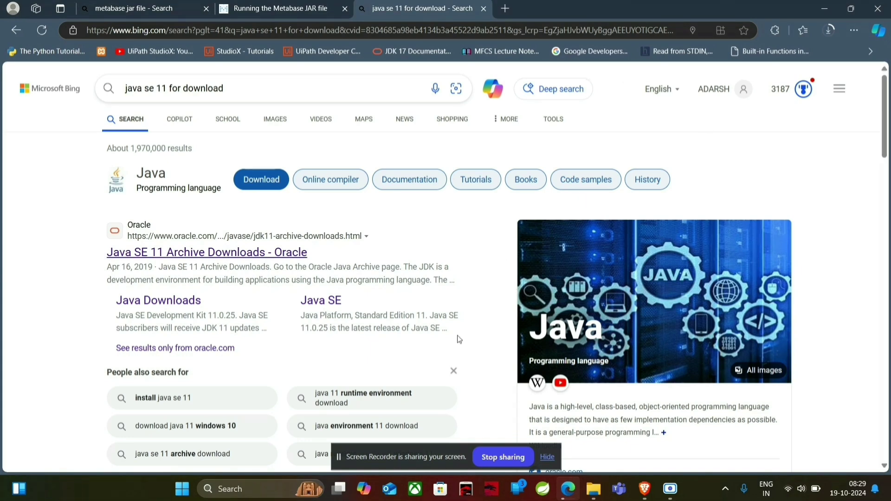
- Launch Command Prompt by searching Windows for cmd
left_click(263, 490)
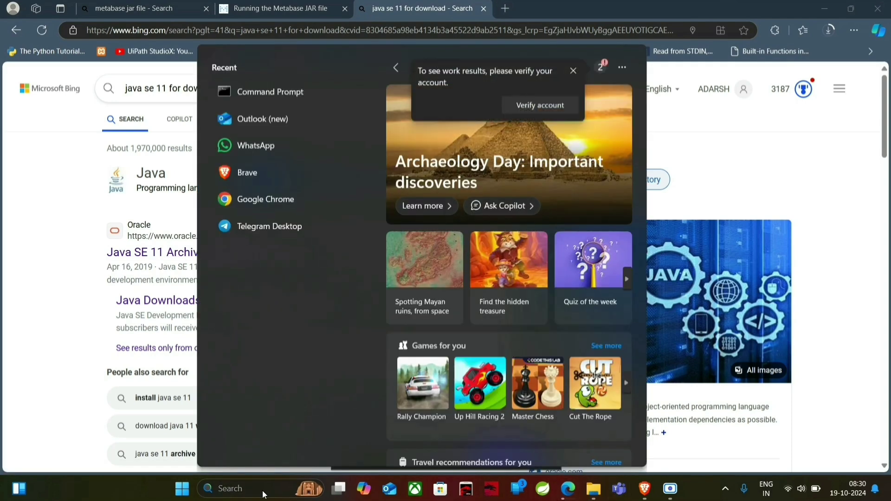
type("cmd")
key("Return")
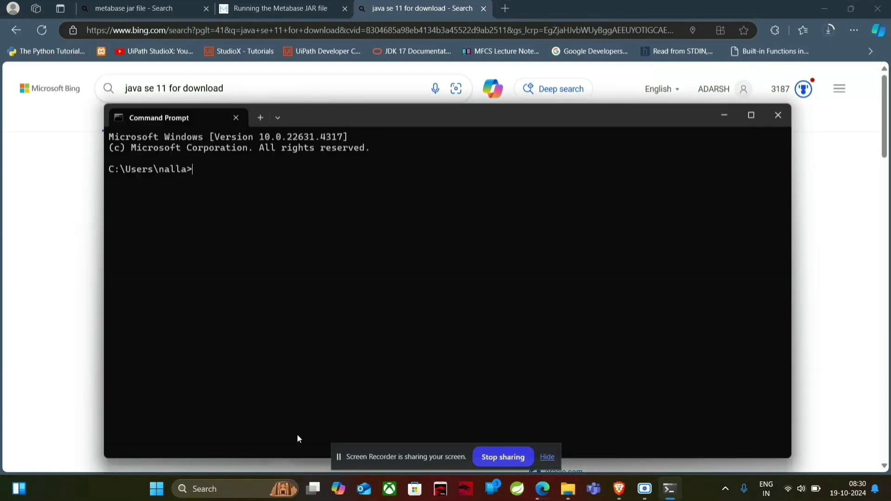
- Run java -version and copy the reported version 17.0.2
type("java -version")
key("Return")
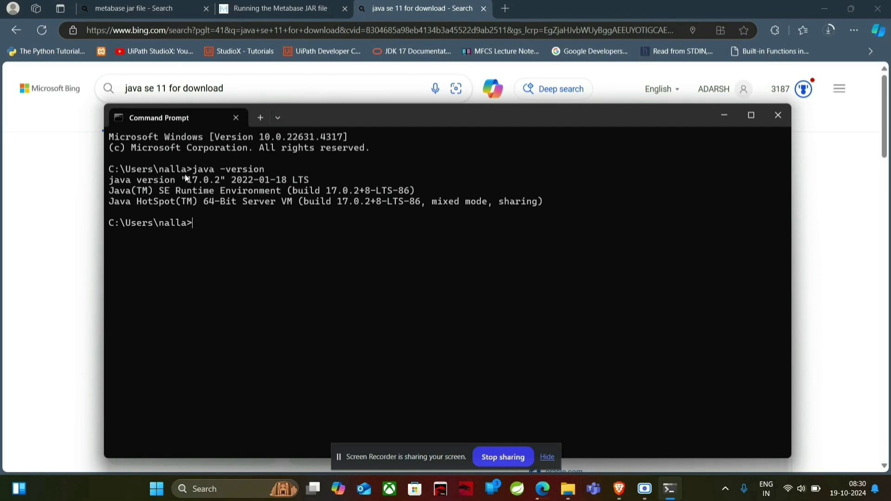
left_click_drag(187, 180, 222, 181)
key("ctrl+c")
- Copy the 370 MB metabase JAR from Downloads and go to the Data (D:) drive
left_click(724, 115)
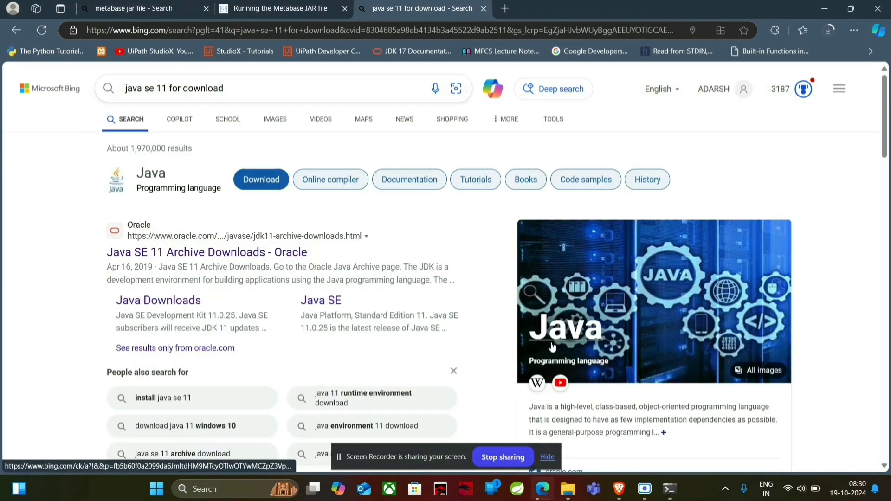
left_click(563, 496)
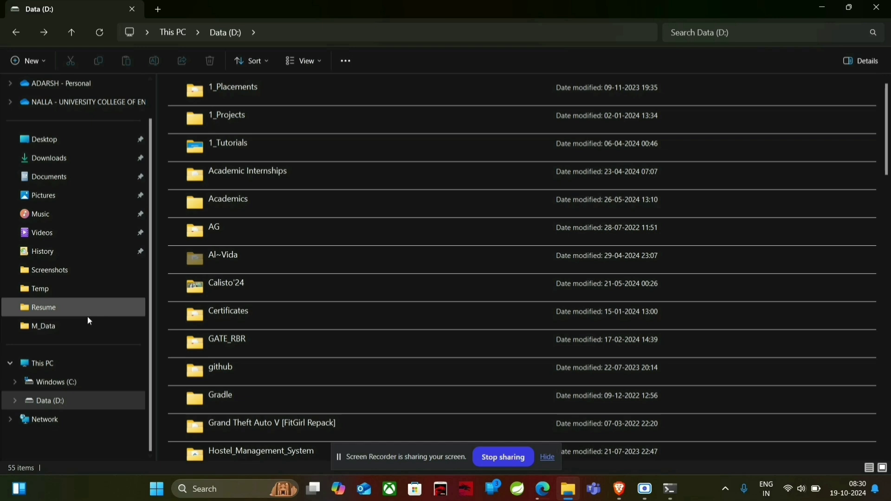
left_click(70, 160)
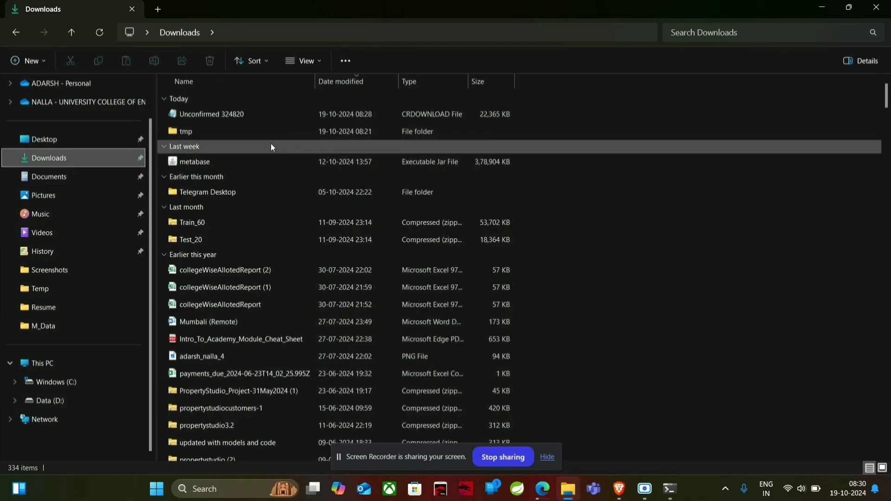
left_click(267, 160)
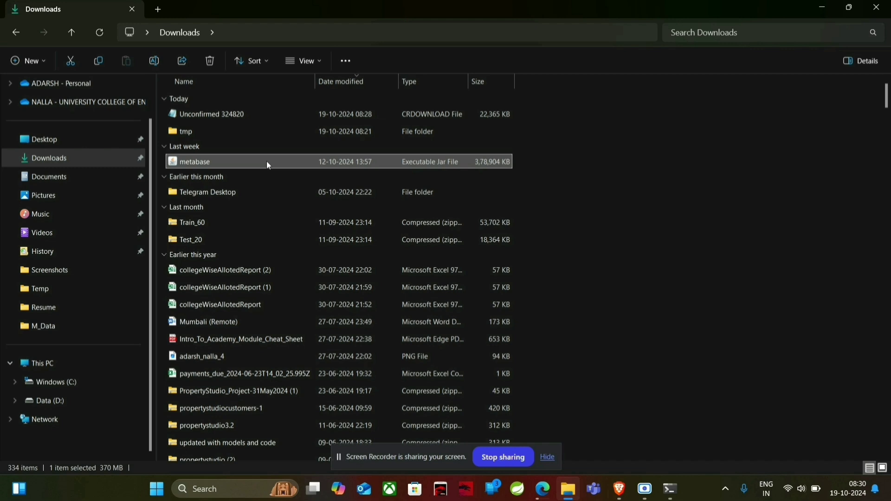
key("ctrl+c")
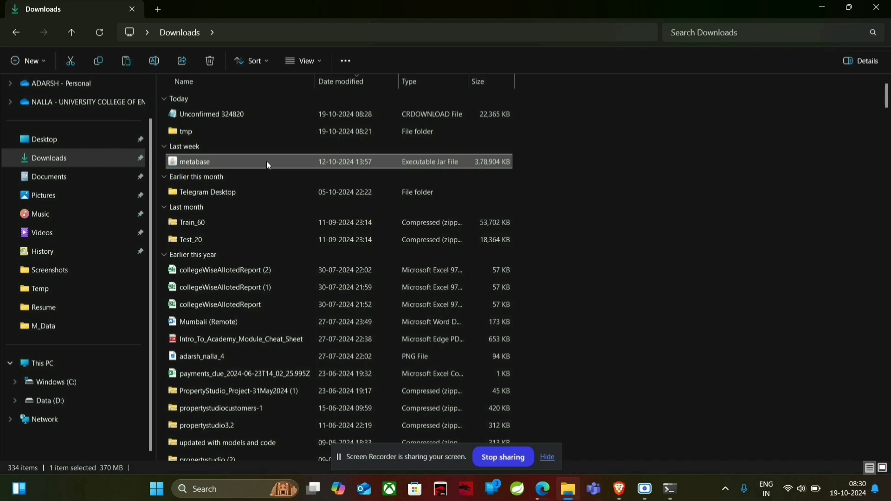
left_click(51, 402)
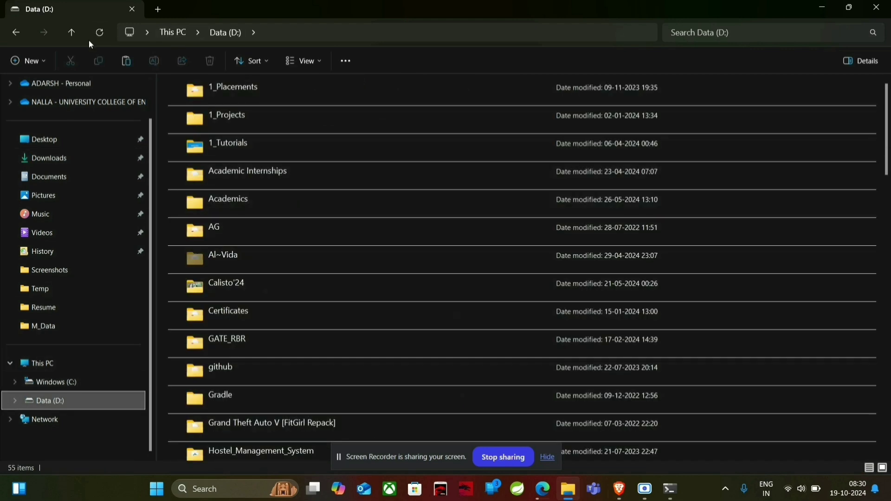
- Create a new folder named Metanbse on D: and paste the metabase JAR into it
left_click(46, 57)
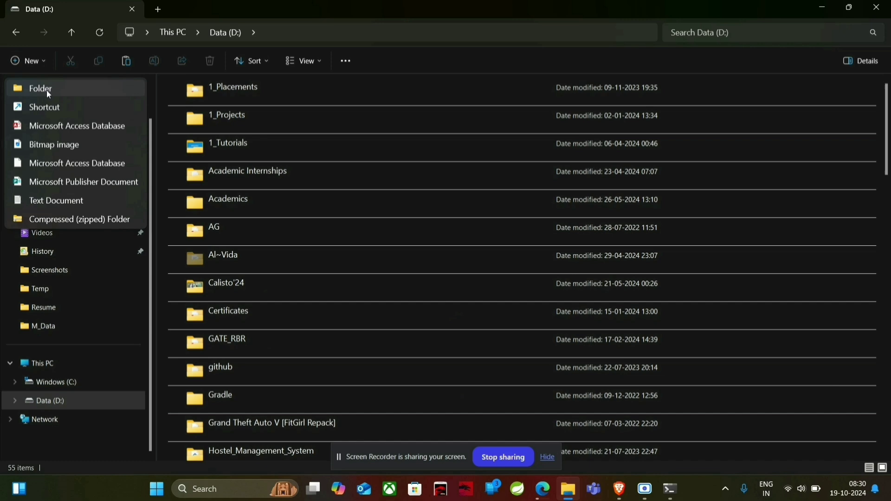
left_click(46, 90)
key("alt+d")
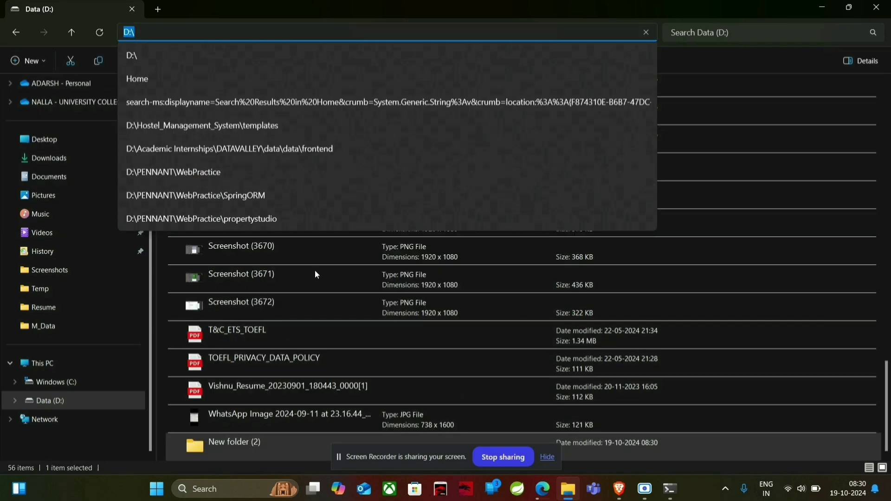
left_click(262, 443)
left_click(231, 440)
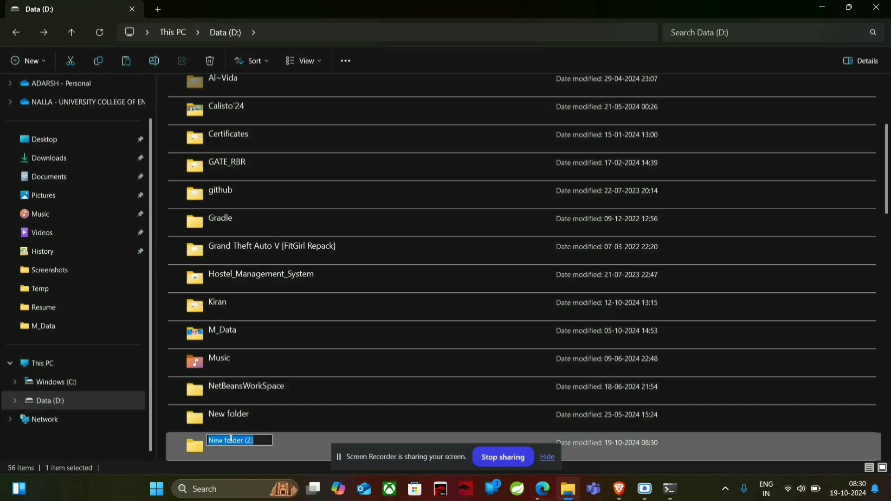
type("T")
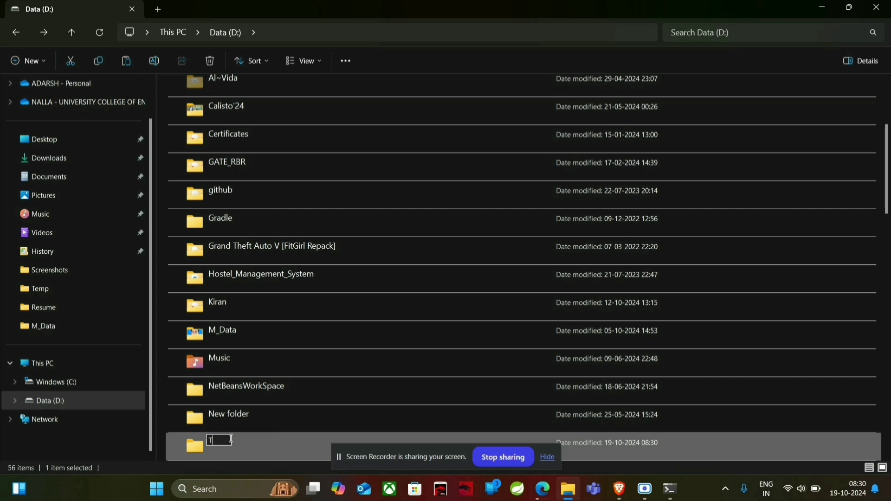
key("BackSpace")
type("Met")
type("a")
type("data")
key("Return")
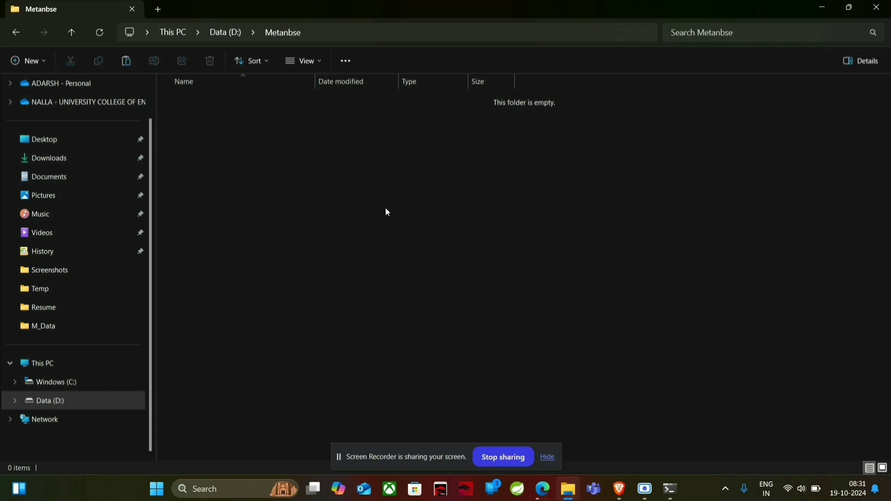
key("ctrl+v")
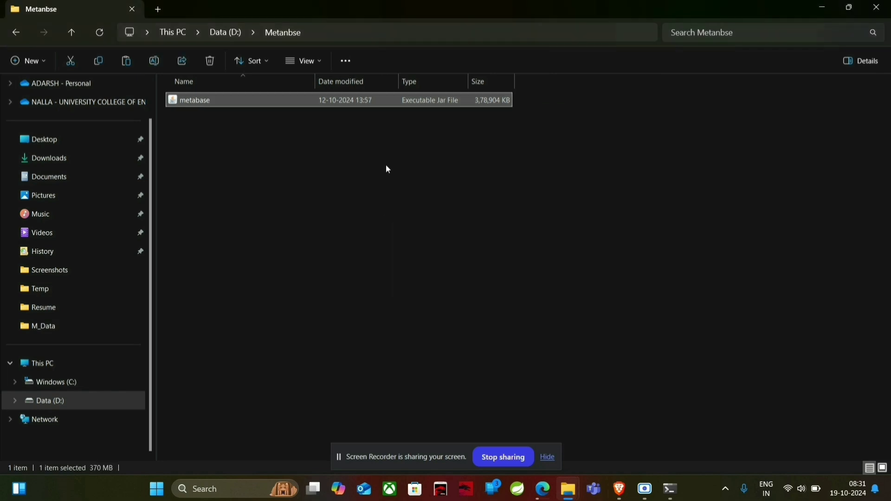
left_click(376, 35)
- Open a Command Prompt in D:\Metanbse using cmd, then return to the Metabase JAR guide in Edge
type("cmd")
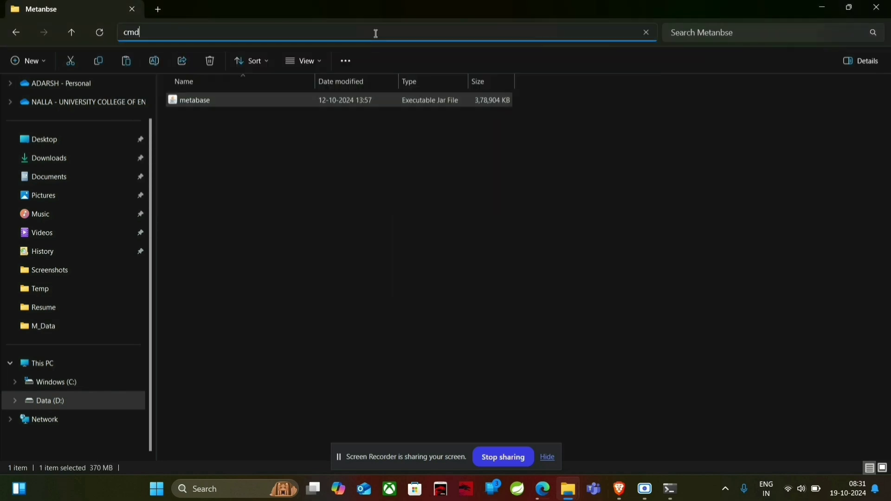
key("Return")
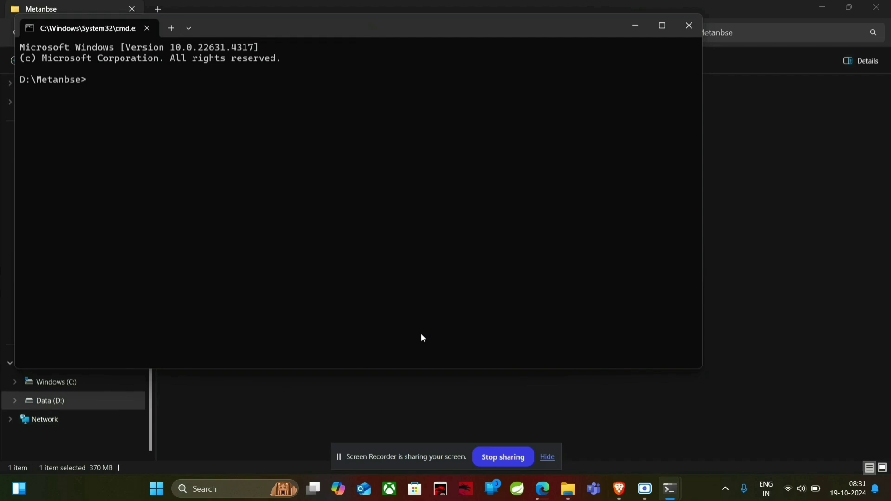
left_click(543, 489)
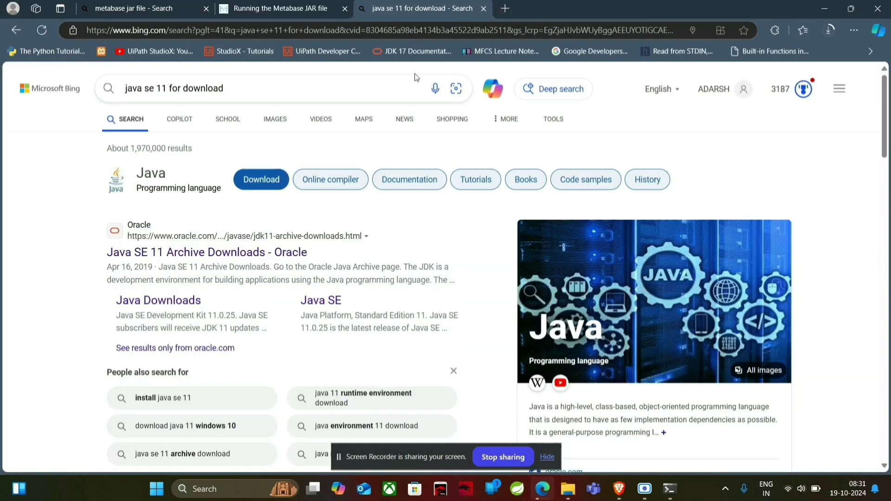
left_click(274, 8)
- Copy the java -jar metabase.jar command from the guide's run-the-jar step
mouse_move(294, 80)
scroll(350, 207, "down", 5)
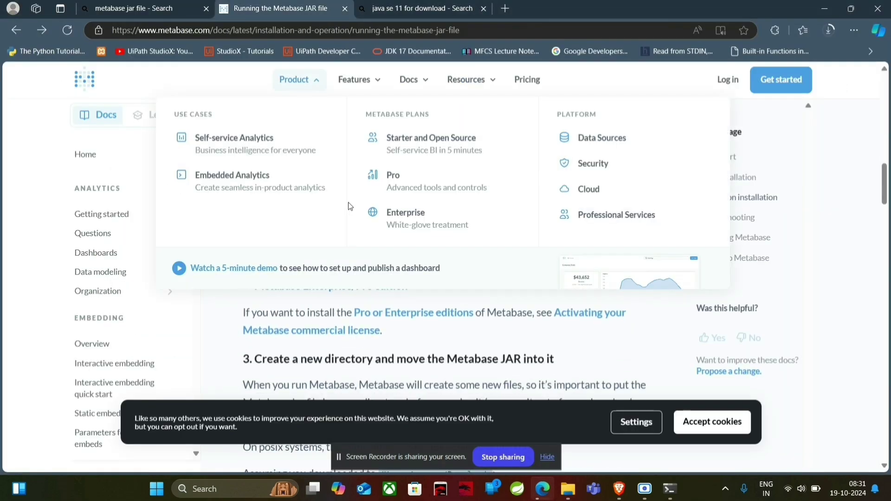
scroll(399, 377, "down", 6)
scroll(402, 375, "up", 4)
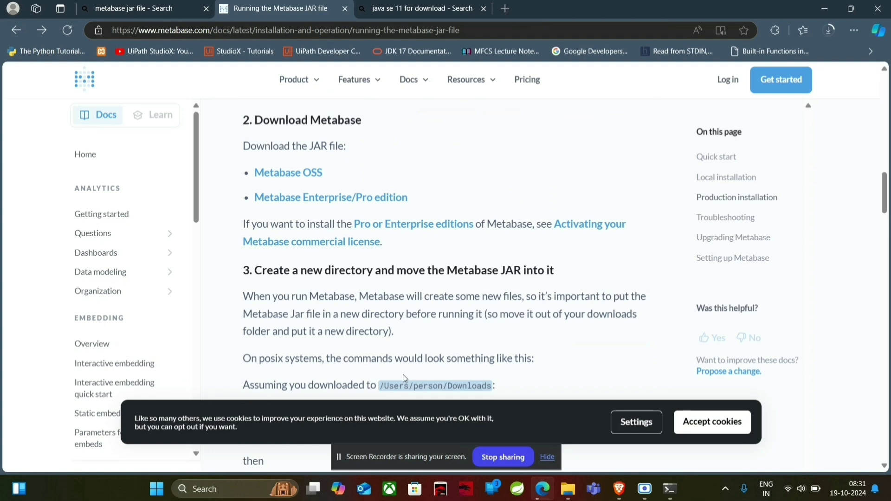
scroll(403, 375, "up", 15)
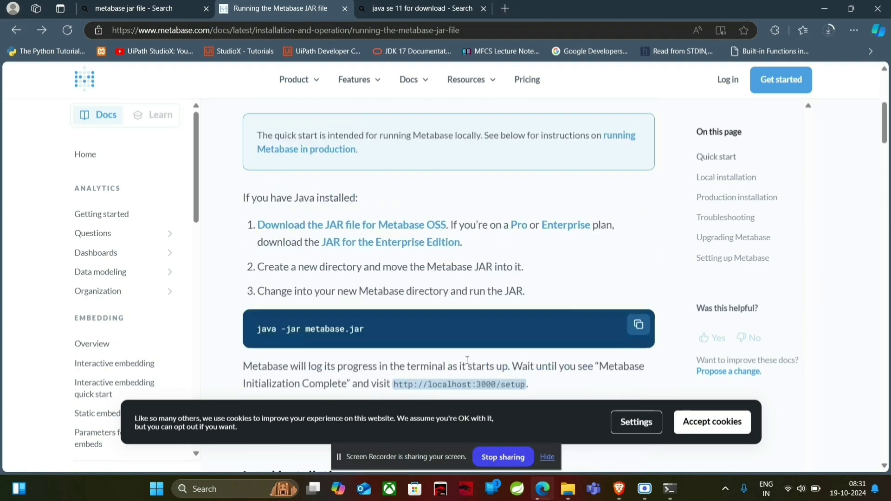
left_click(636, 325)
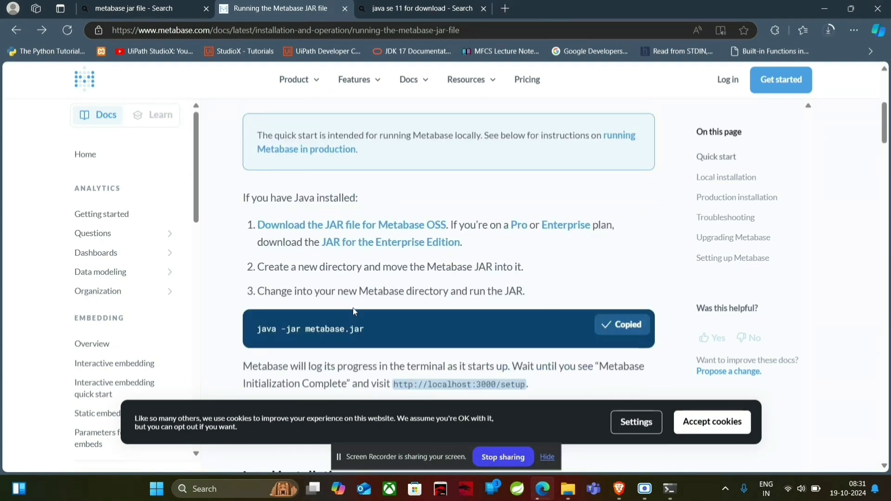
scroll(353, 308, "down", 2)
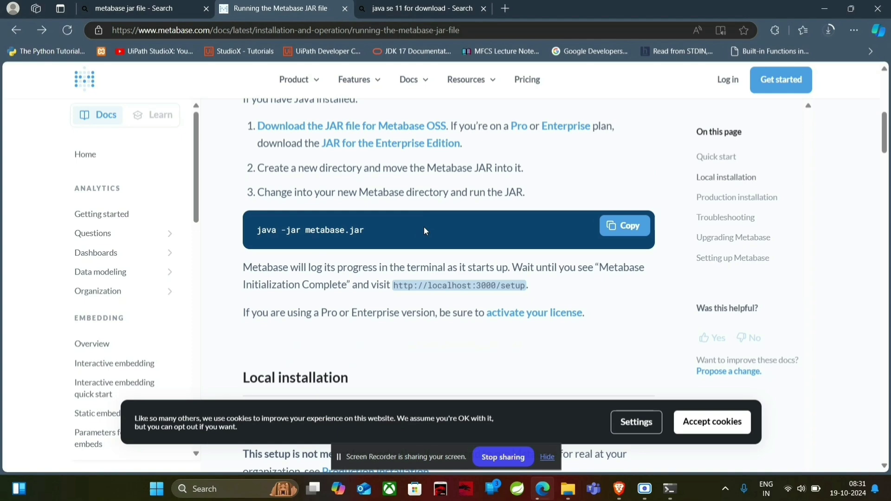
scroll(424, 227, "down", 10)
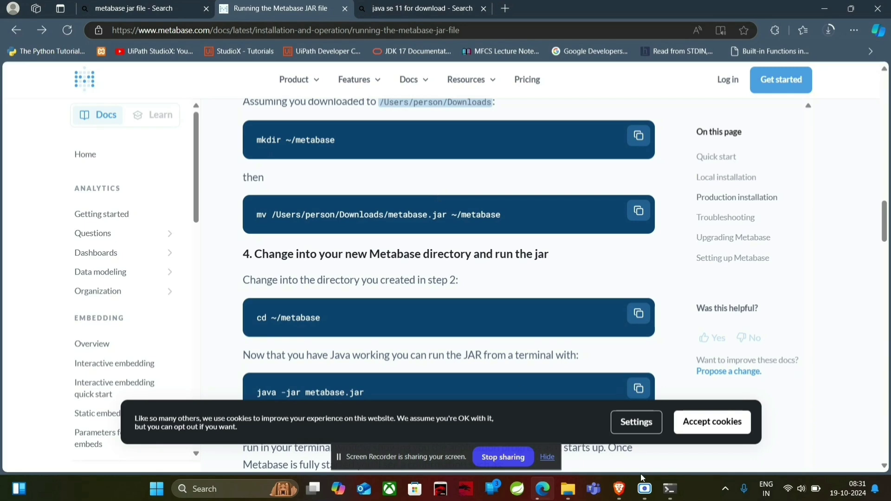
left_click(670, 488)
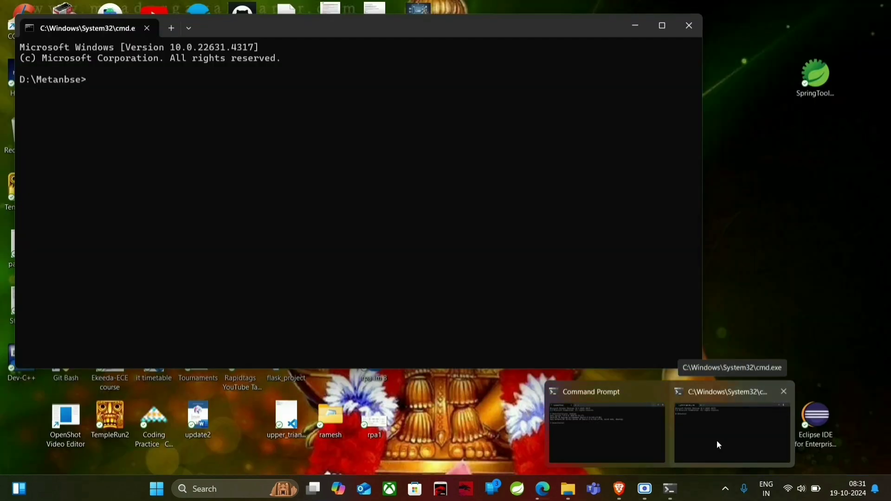
- Paste and run java -jar metabase.jar in the D:\Metanbse Command Prompt until initialization completes
left_click(717, 440)
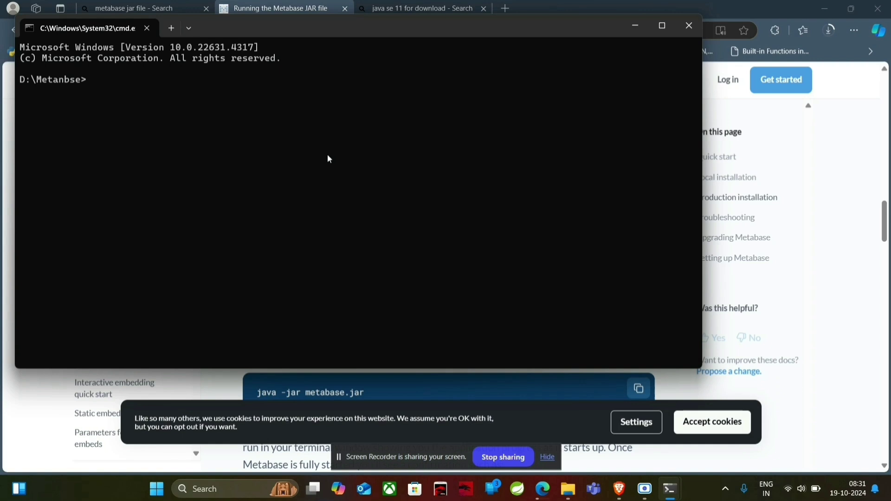
key("ctrl+v")
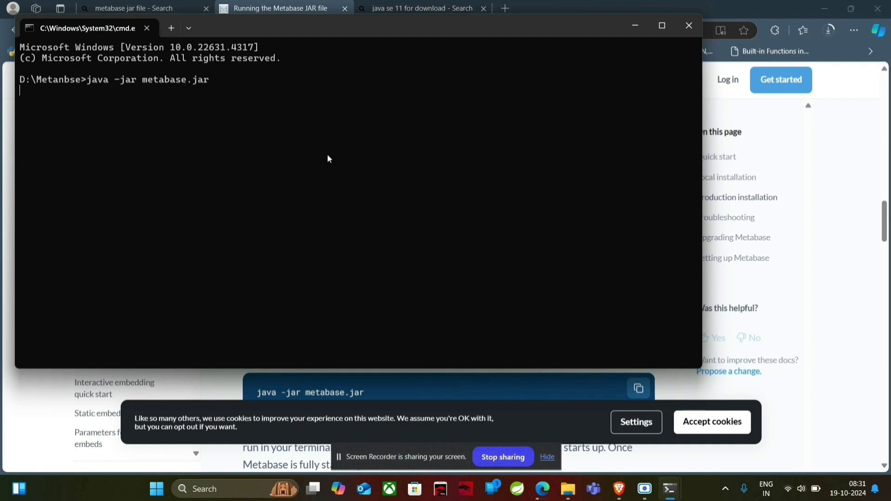
key("Return")
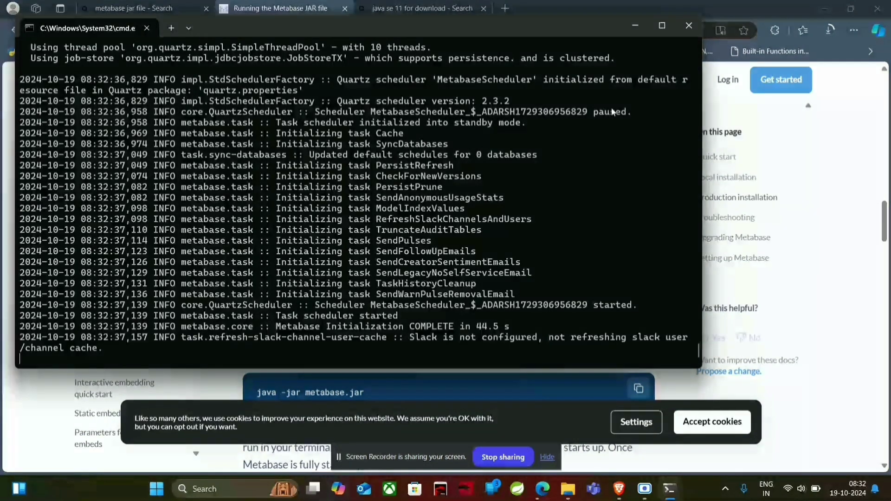
- Load localhost:3000 in a new Edge tab to reach the Welcome to Metabase setup page
left_click(636, 23)
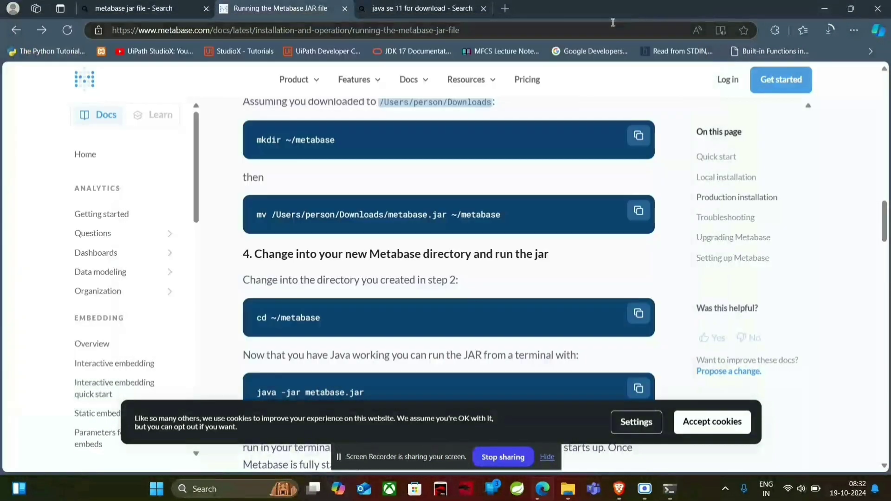
left_click(506, 7)
left_click(497, 37)
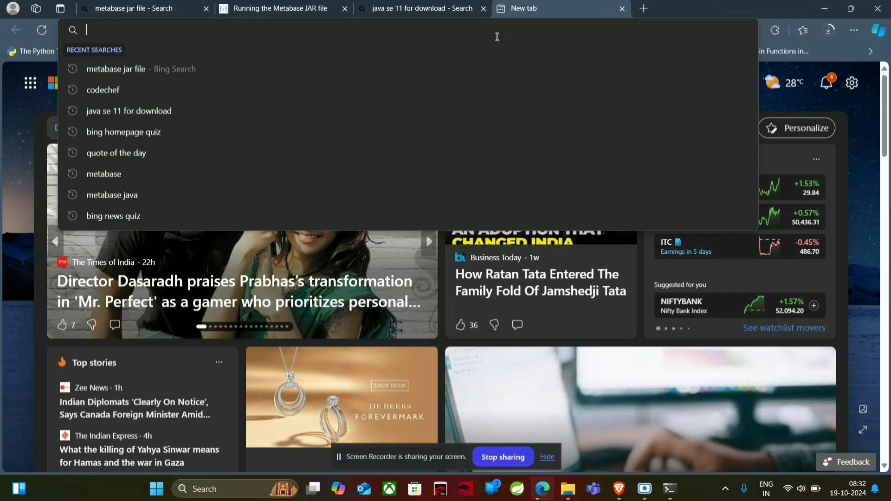
type("localhost:3000")
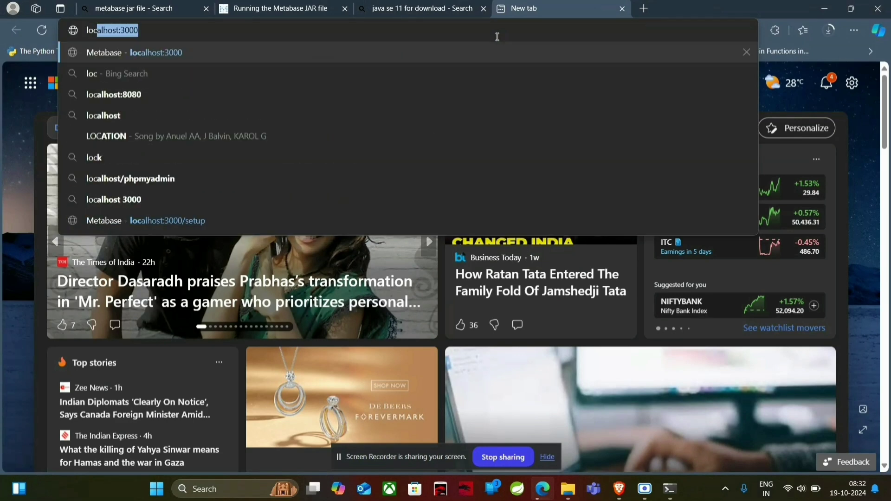
key("Right")
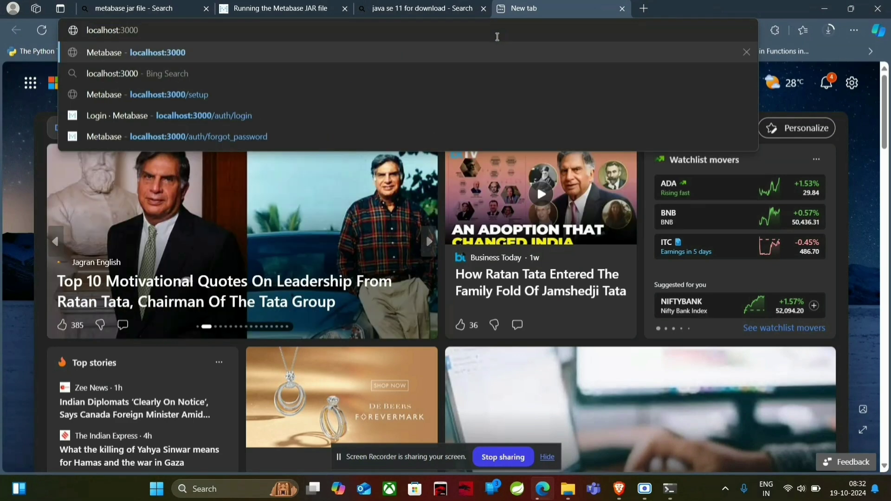
key("Return")
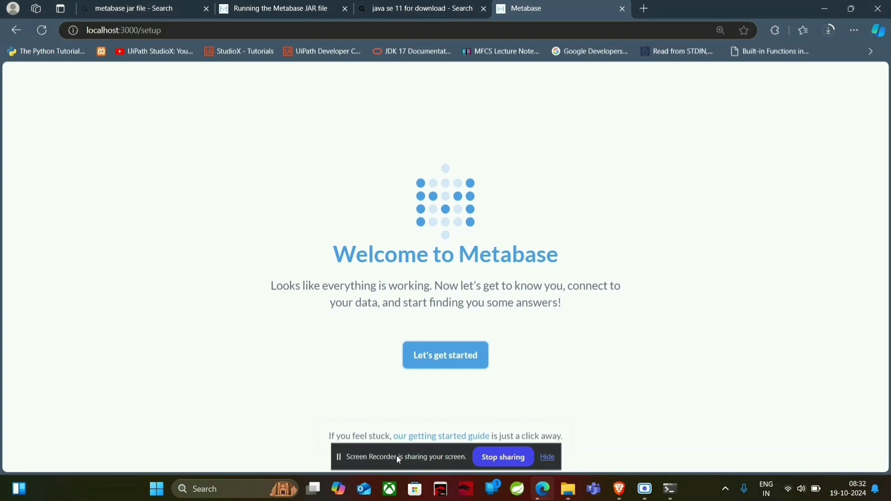
- Start the Metabase setup wizard and choose English as the language
left_click_drag(399, 460, 395, 488)
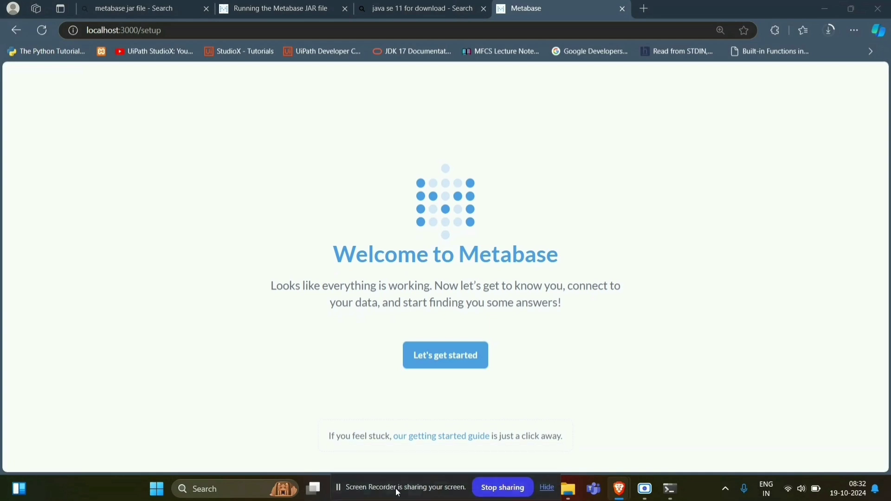
left_click(435, 358)
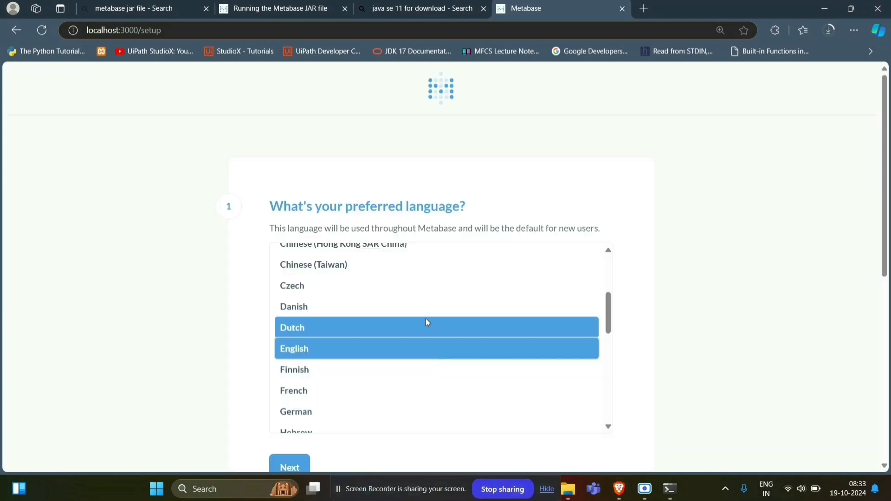
left_click(420, 348)
left_click(301, 469)
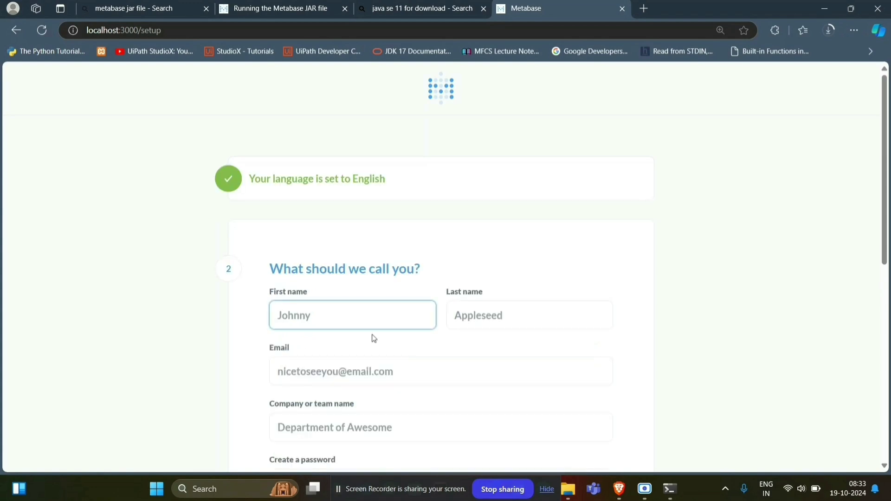
- Autofill the admin's name, email and company, set and confirm a password, and pick Not sure yet
scroll(352, 311, "down", 1)
left_click(335, 253)
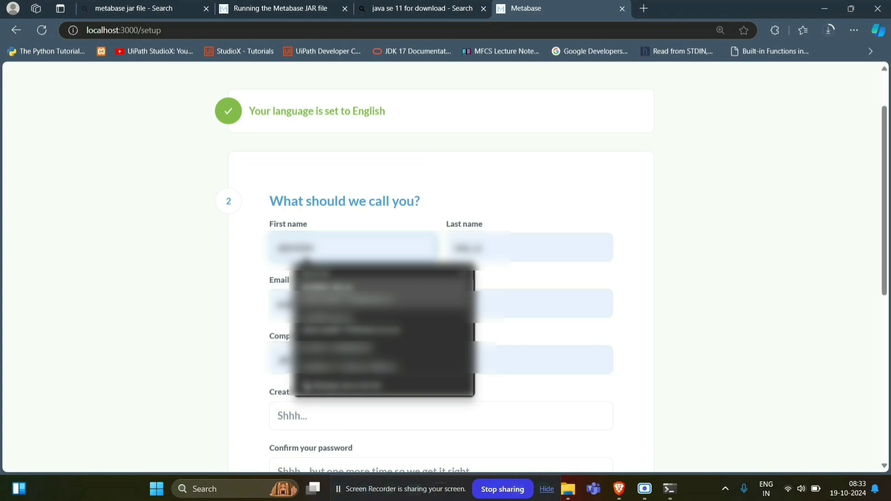
key("Return")
scroll(441, 279, "down", 2)
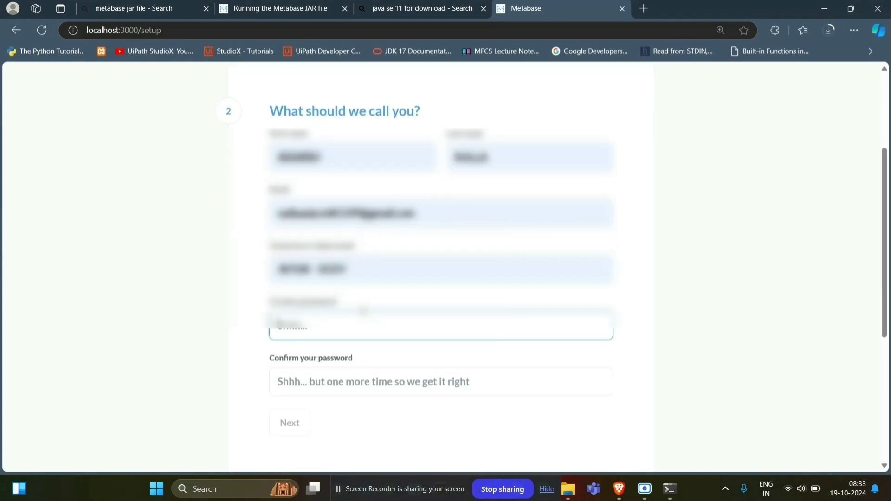
type("••••••••••")
left_click(310, 383)
type("••••••")
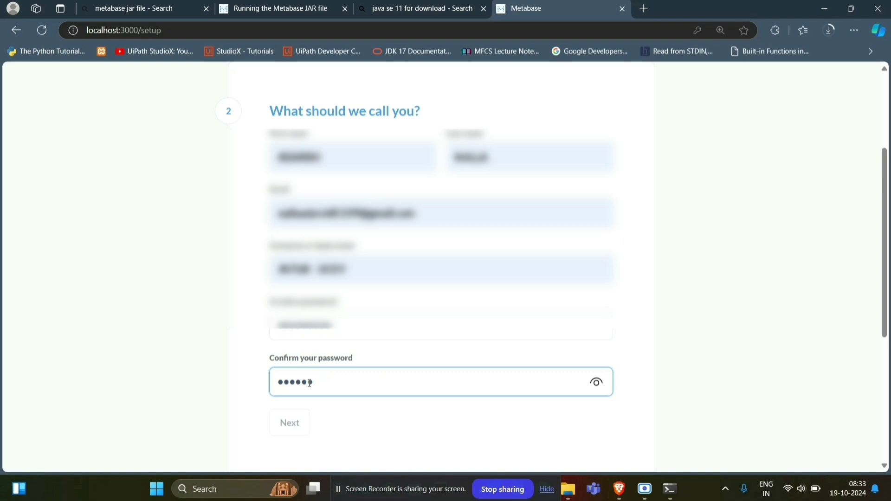
type("••••")
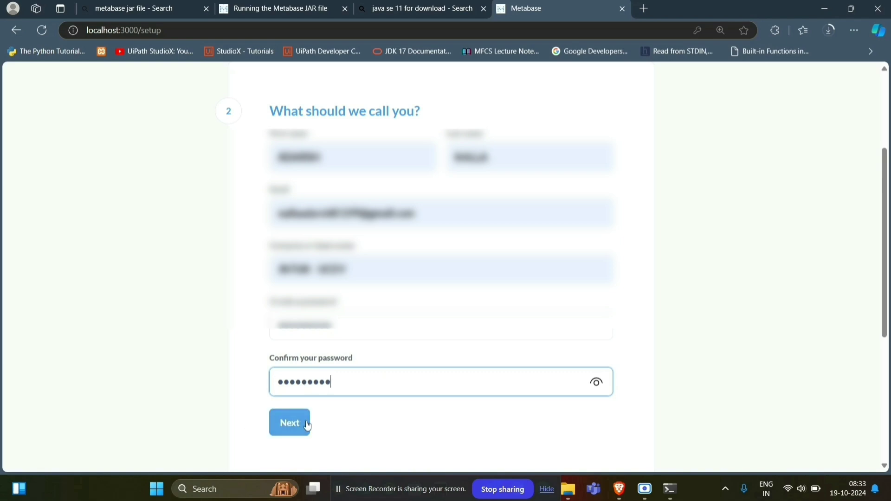
left_click(306, 424)
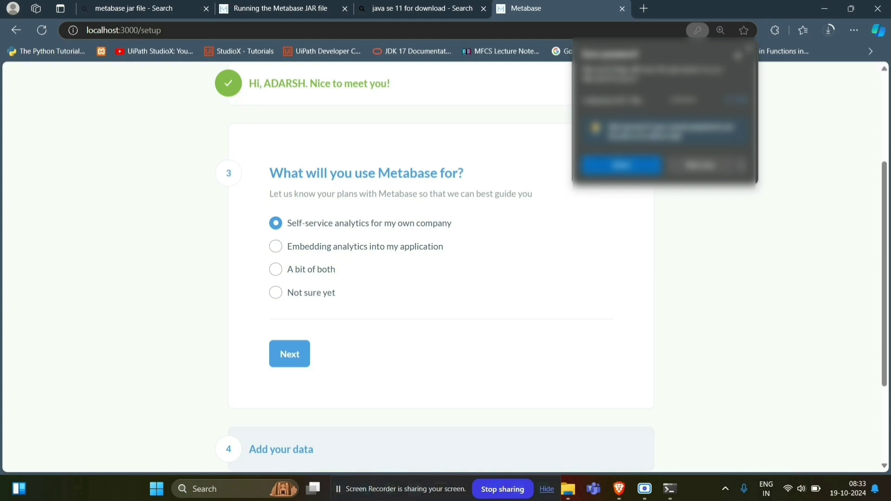
left_click(748, 48)
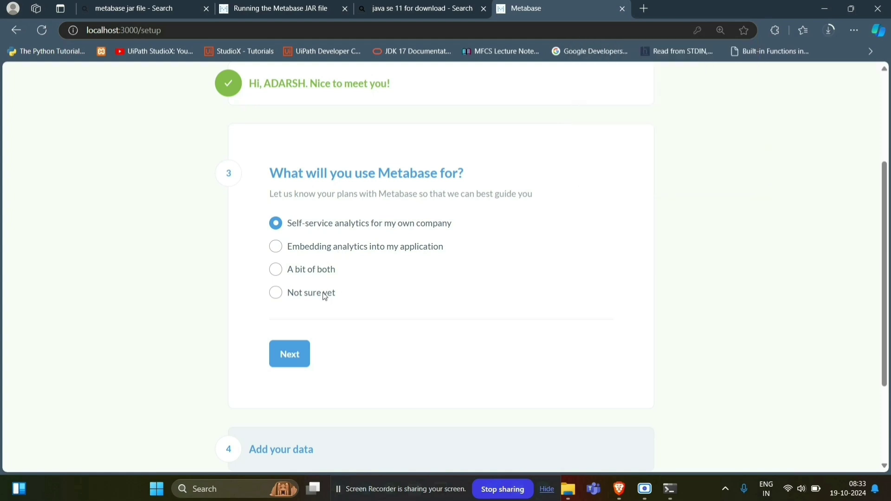
left_click(293, 297)
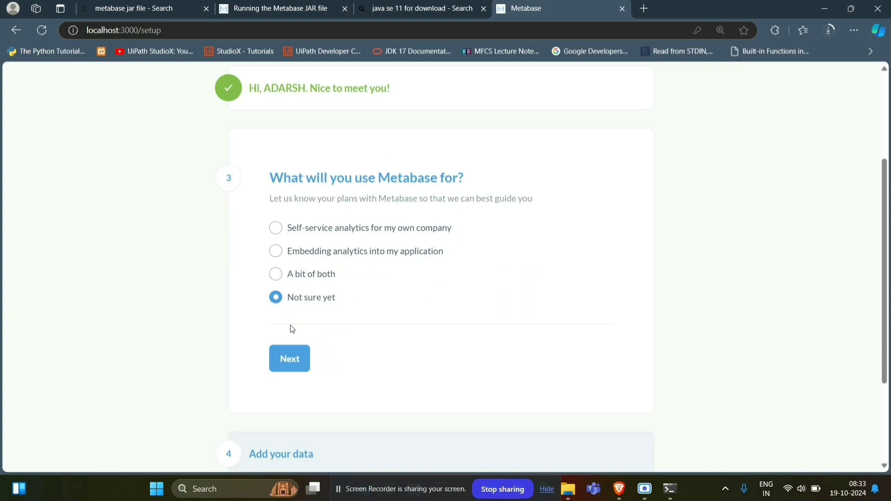
- Skip adding a MySQL database, finish with anonymous usage collection on, and enter the Metabase home page
left_click(290, 352)
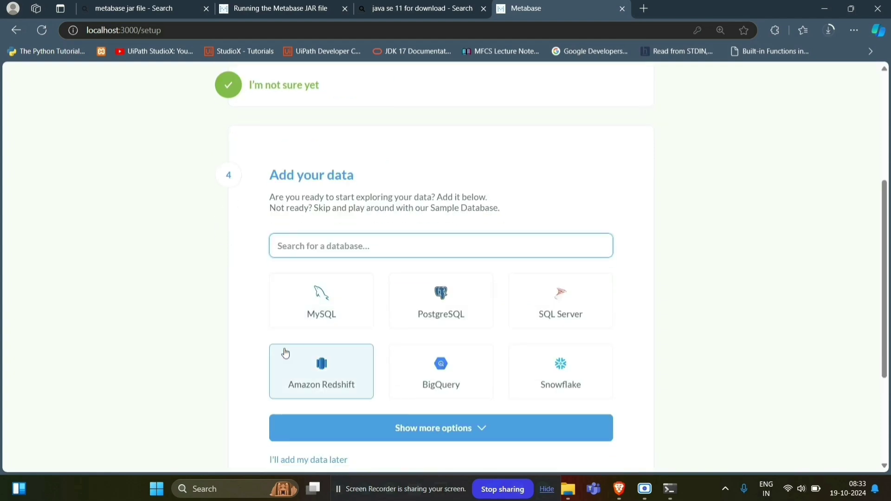
left_click(315, 290)
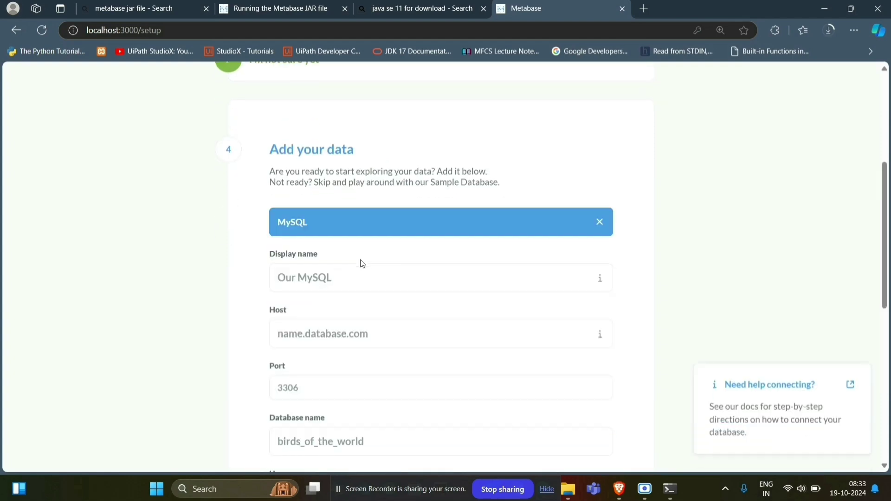
scroll(332, 279, "down", 2)
scroll(332, 279, "down", 1)
scroll(334, 283, "up", 1)
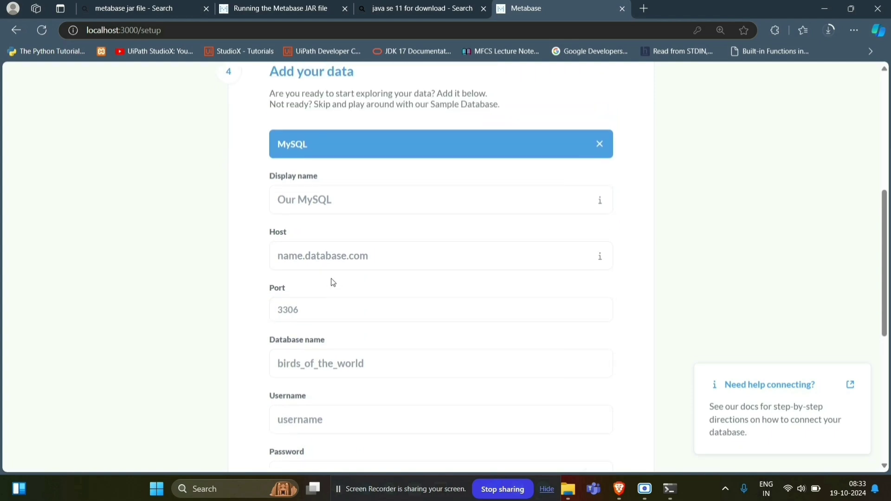
left_click(334, 260)
scroll(394, 409, "down", 5)
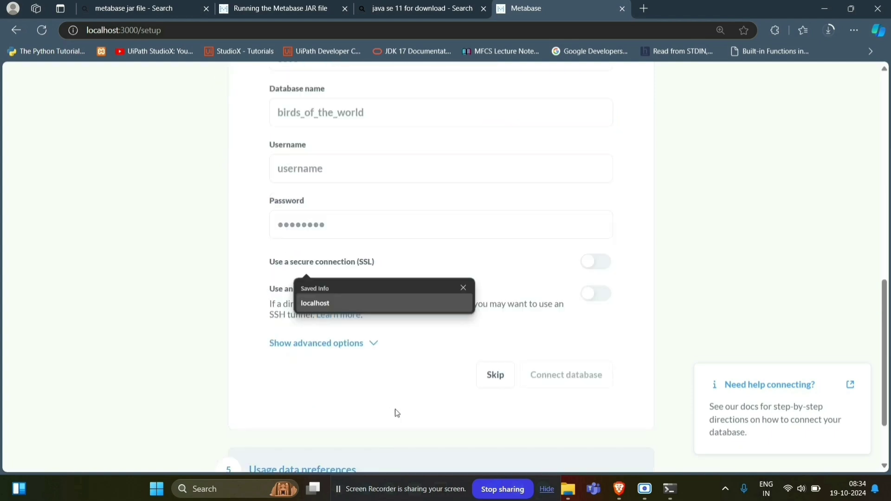
left_click(495, 376)
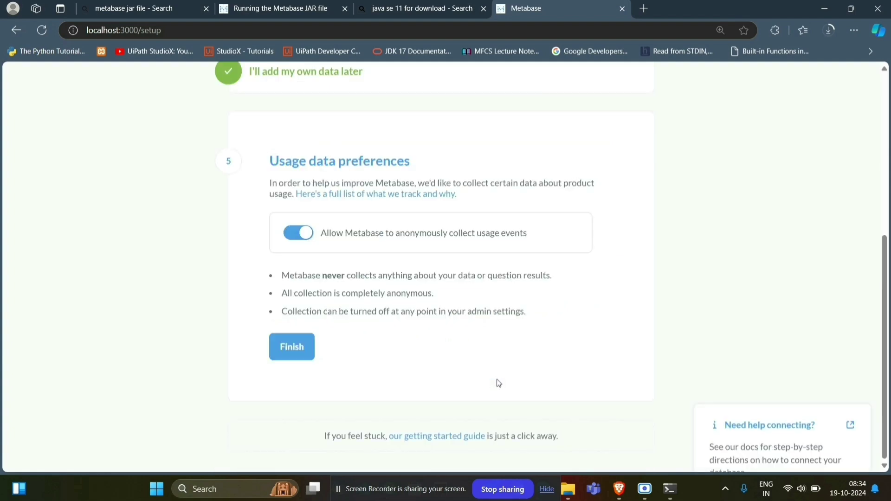
left_click(289, 349)
left_click(532, 373)
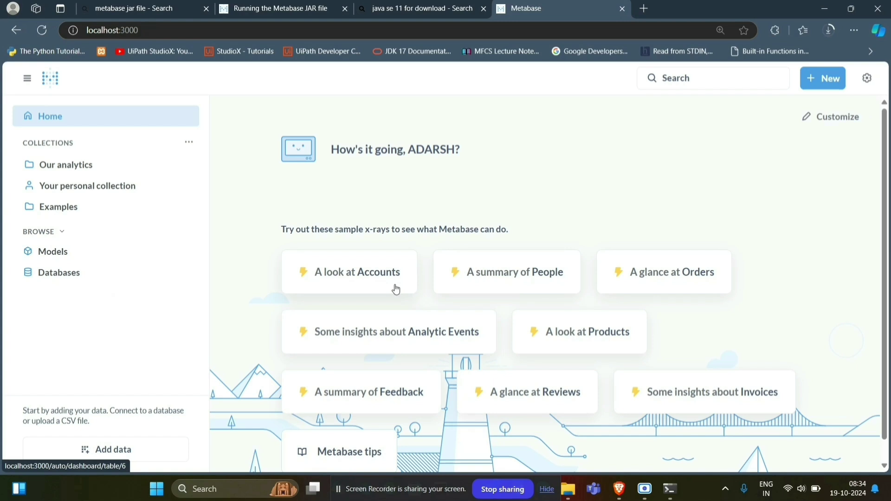
- Browse Our analytics, your personal collection, Models and Databases, then return to the JAR docs tab
scroll(416, 335, "down", 1)
scroll(415, 332, "up", 1)
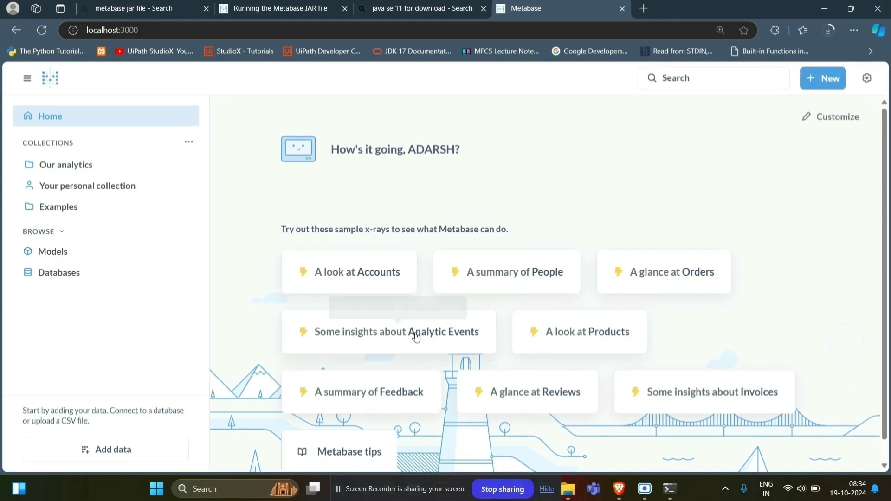
scroll(139, 279, "down", 1)
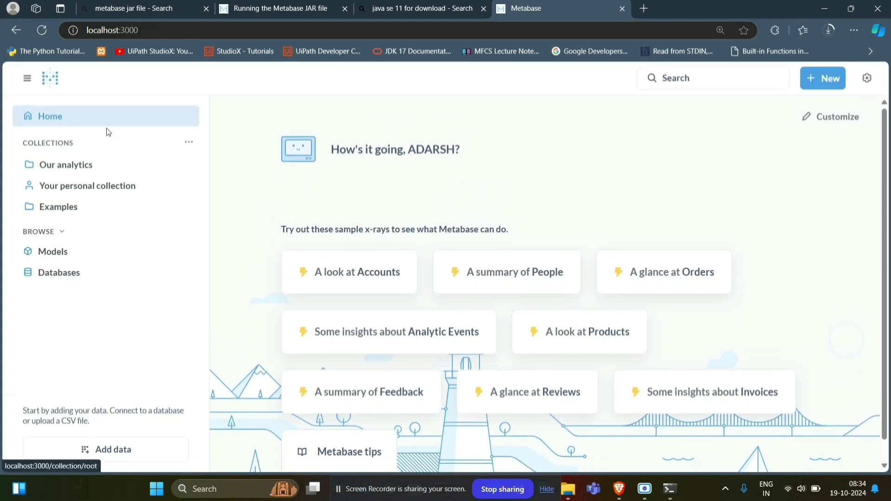
left_click(92, 166)
left_click(93, 188)
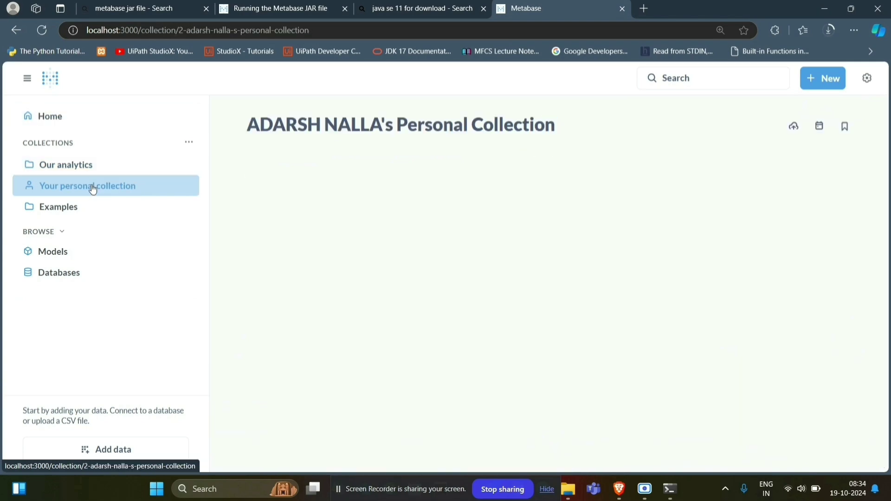
left_click(74, 252)
left_click(77, 276)
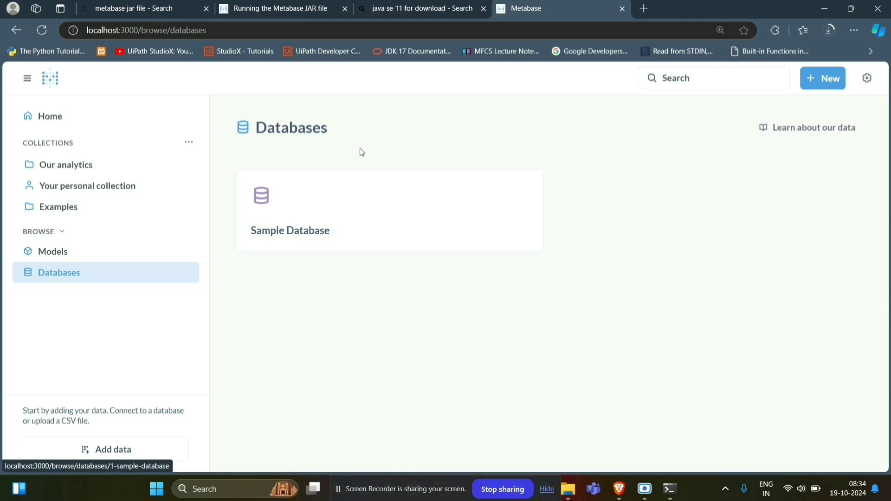
left_click(277, 4)
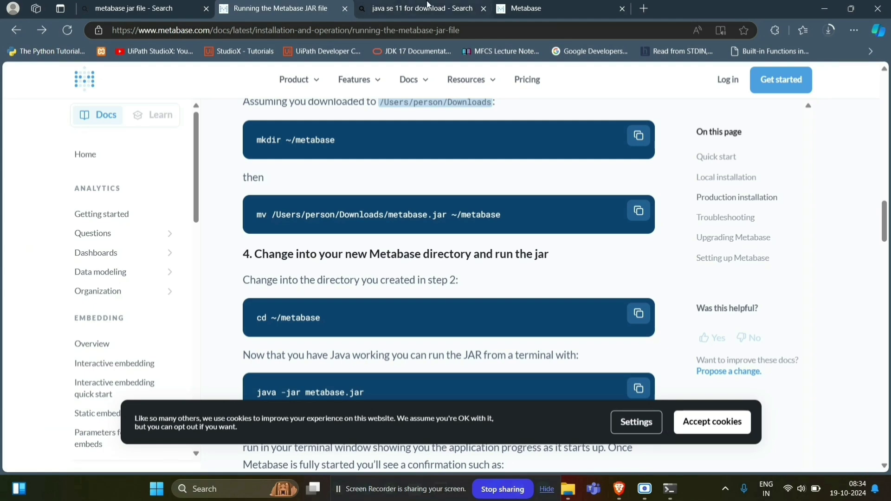
- Switch to the Bing 'metabase jar file' search results tab
left_click(172, 4)
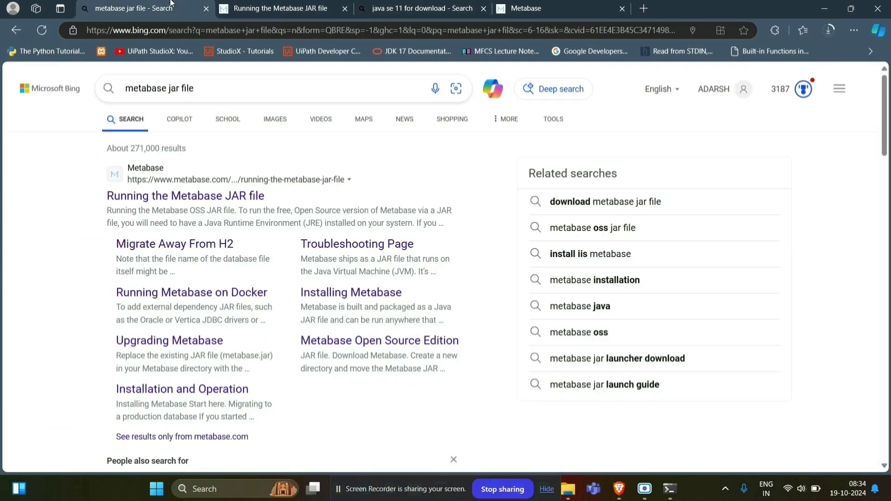